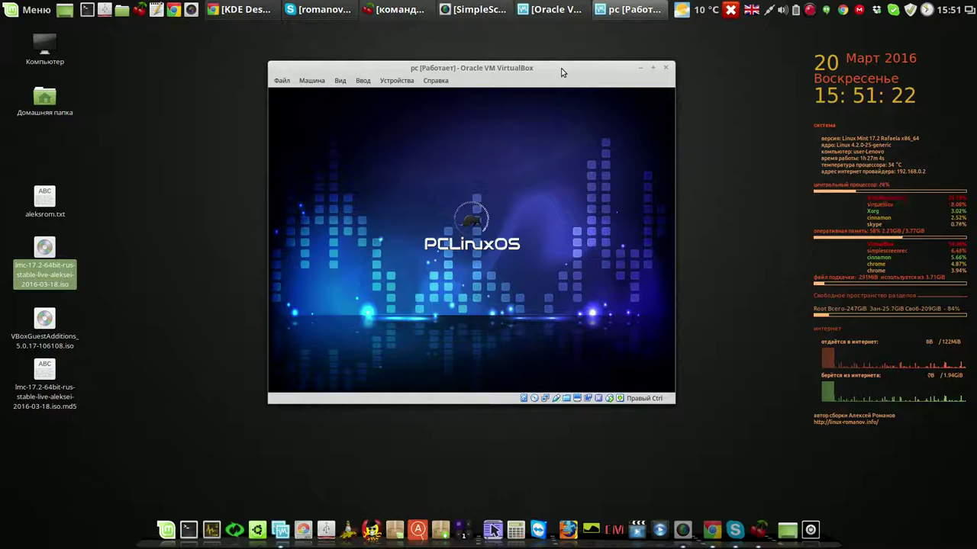
- Move the booting virtual machine window toward the desktop's upper-left corner and enlarge it
drag(561, 72, 363, 41)
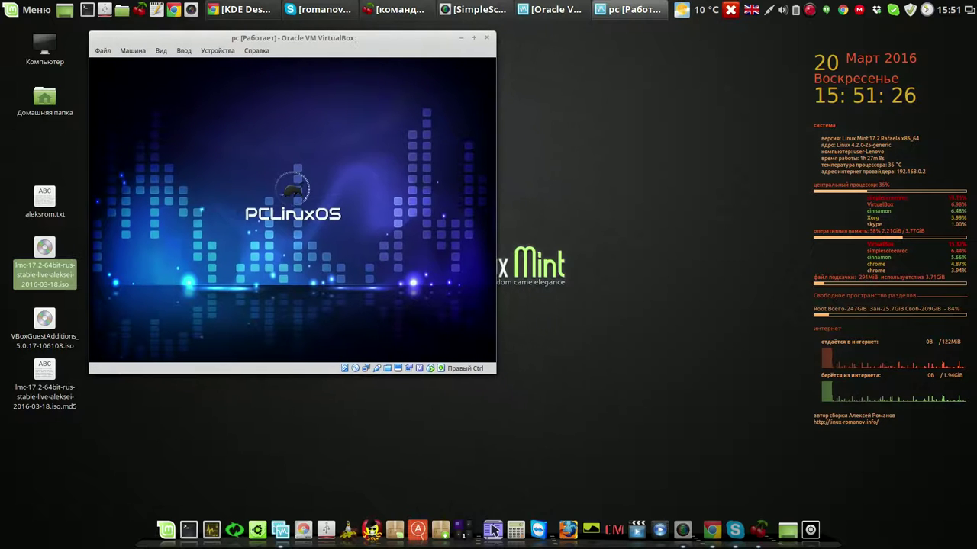
drag(494, 368, 626, 433)
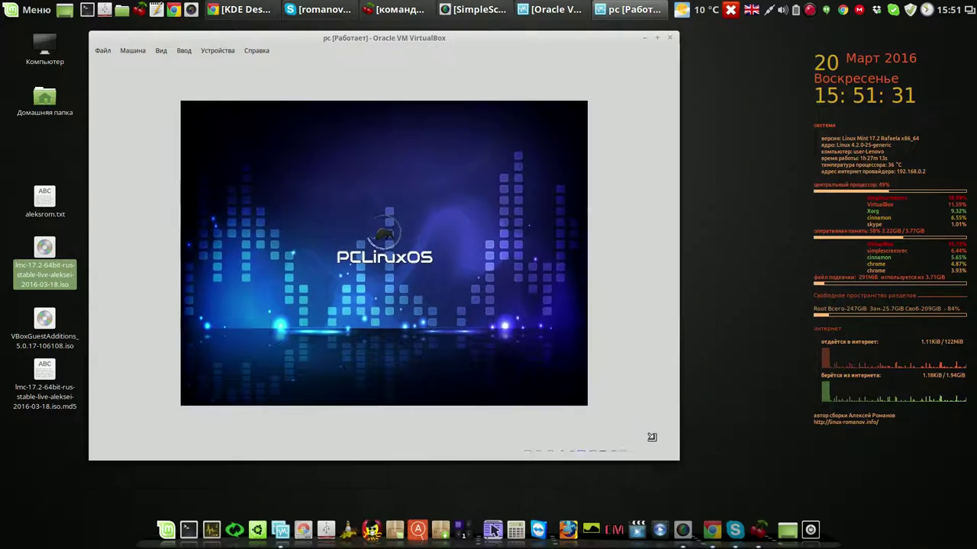
drag(652, 437, 517, 374)
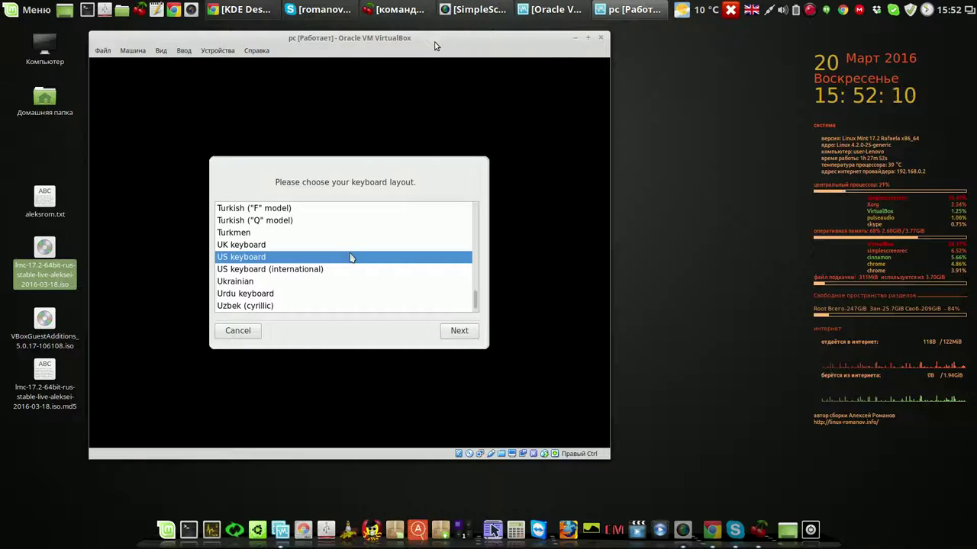
- Choose the UK keyboard layout for the PCLinuxOS live session and continue booting
click(258, 246)
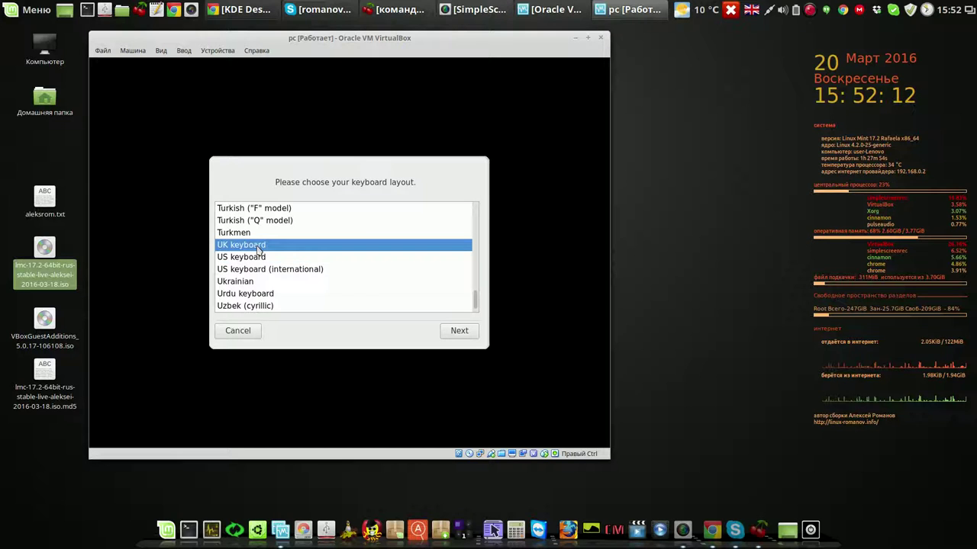
click(472, 334)
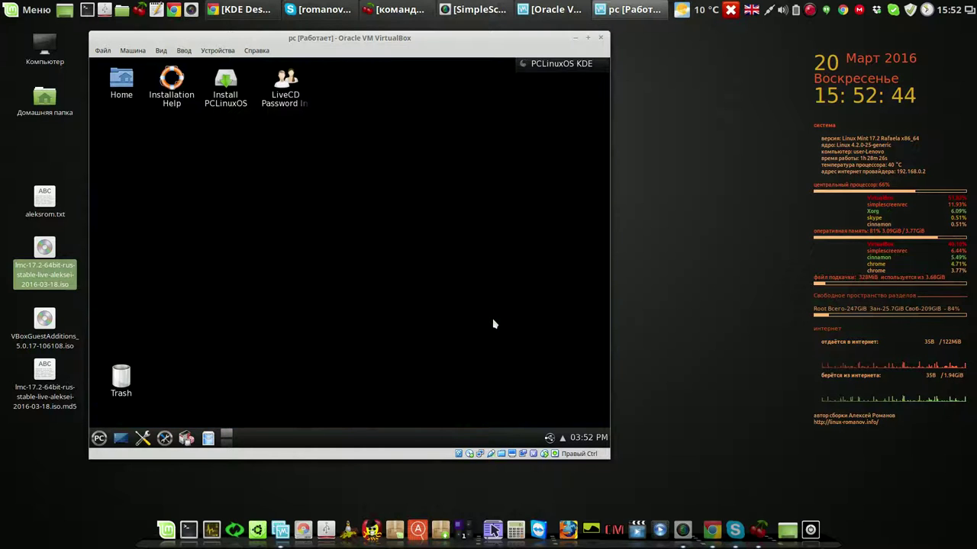
- Enlarge the virtual machine window slightly so the whole guest desktop fits, and dismiss the LiveCD login information
drag(610, 459, 633, 468)
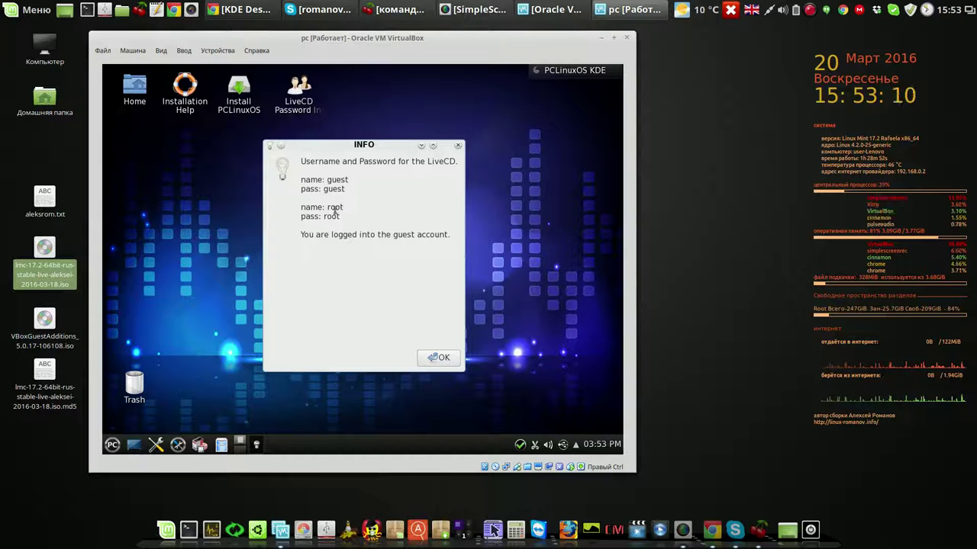
key(Return)
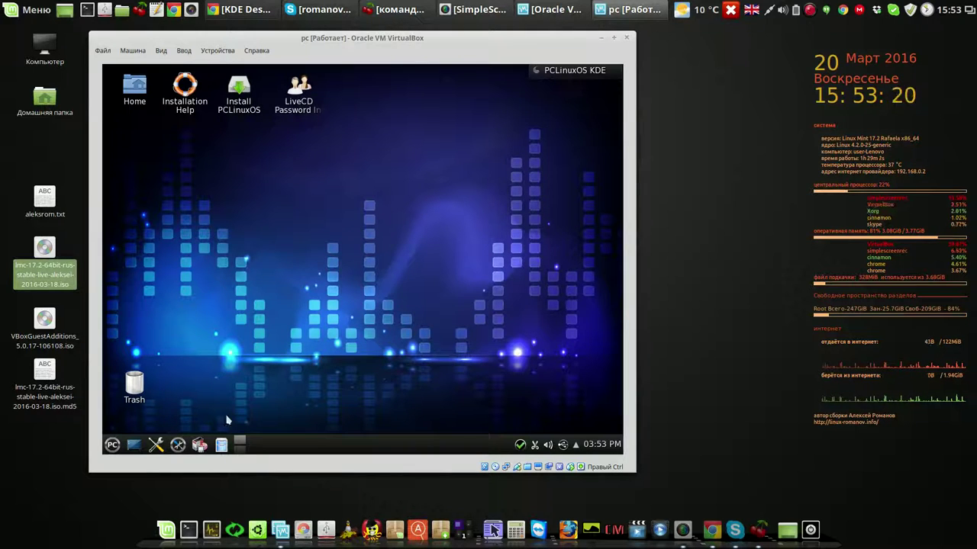
- Examine the guest taskbar's Smooth Tasks settings: General, all Appearance pages, Workarounds and Keyboard Shortcut, and close them without changes
right_click(318, 446)
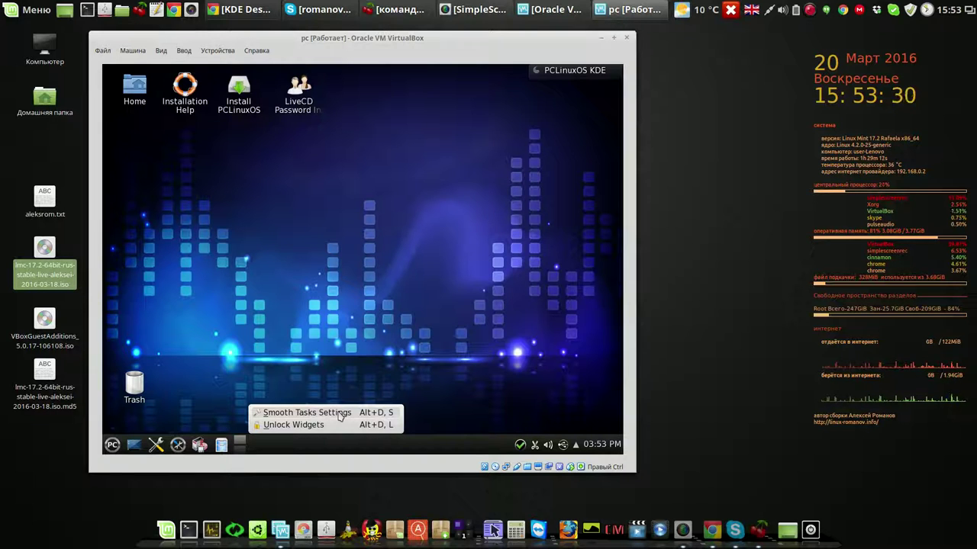
click(341, 415)
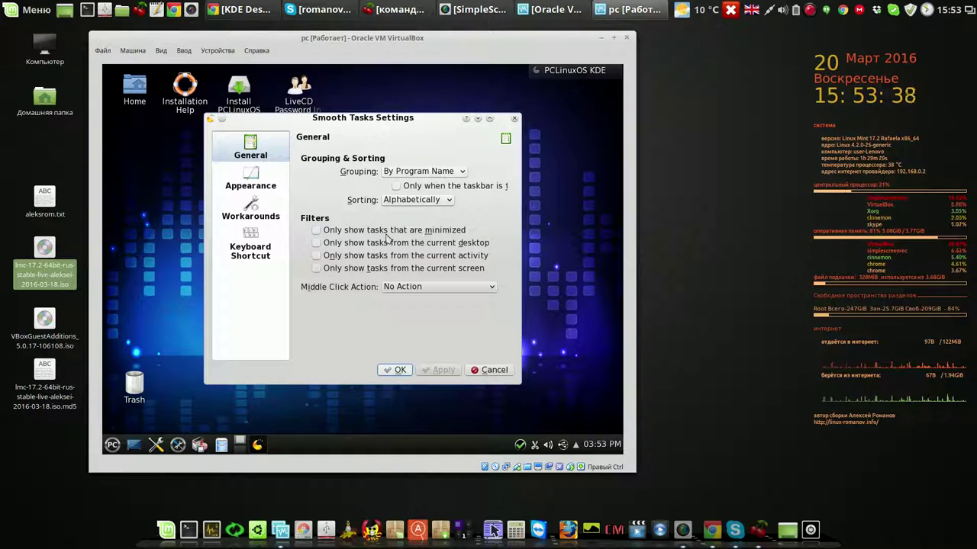
click(258, 183)
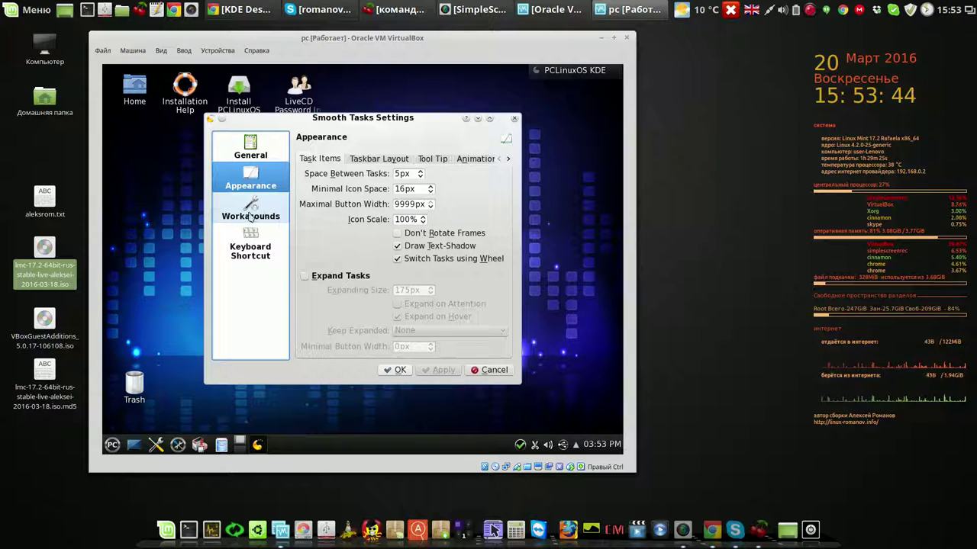
click(367, 159)
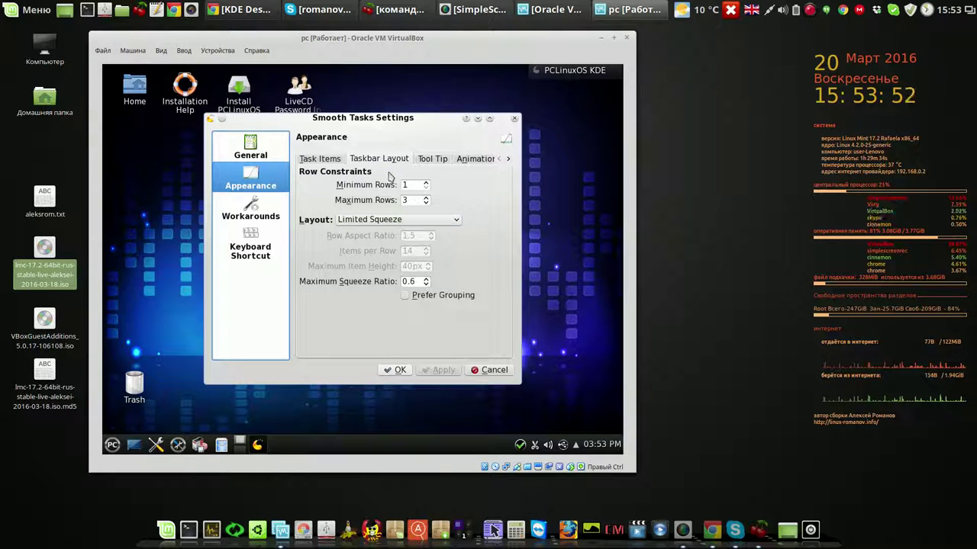
click(436, 158)
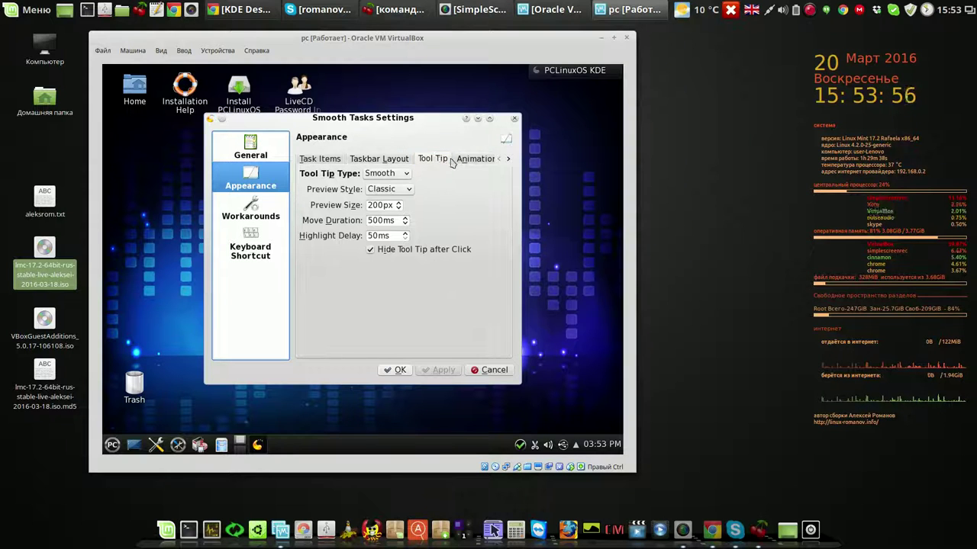
click(472, 159)
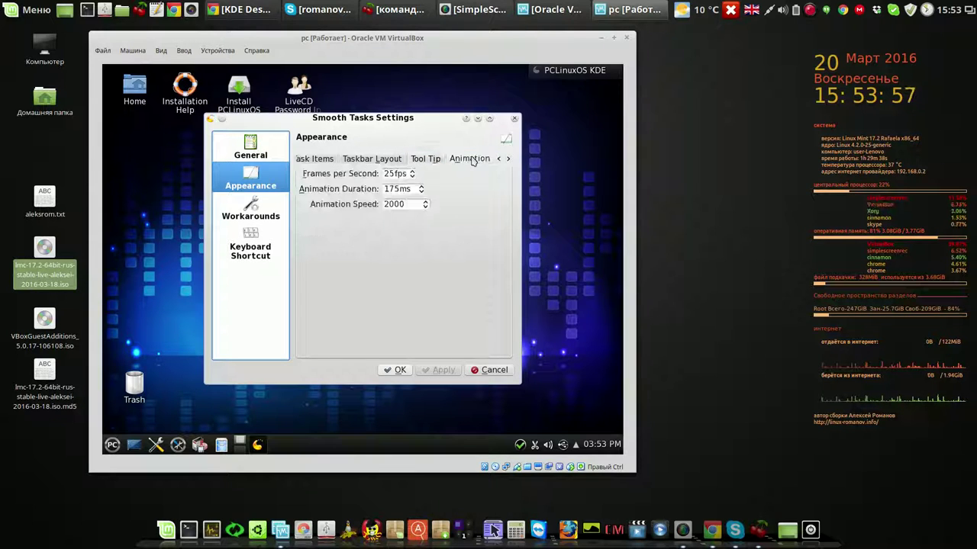
click(509, 159)
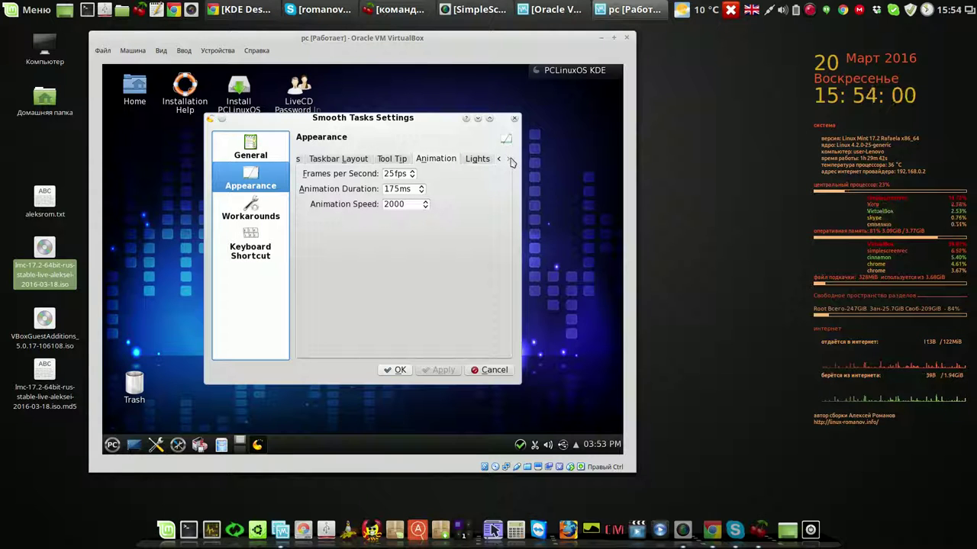
click(474, 162)
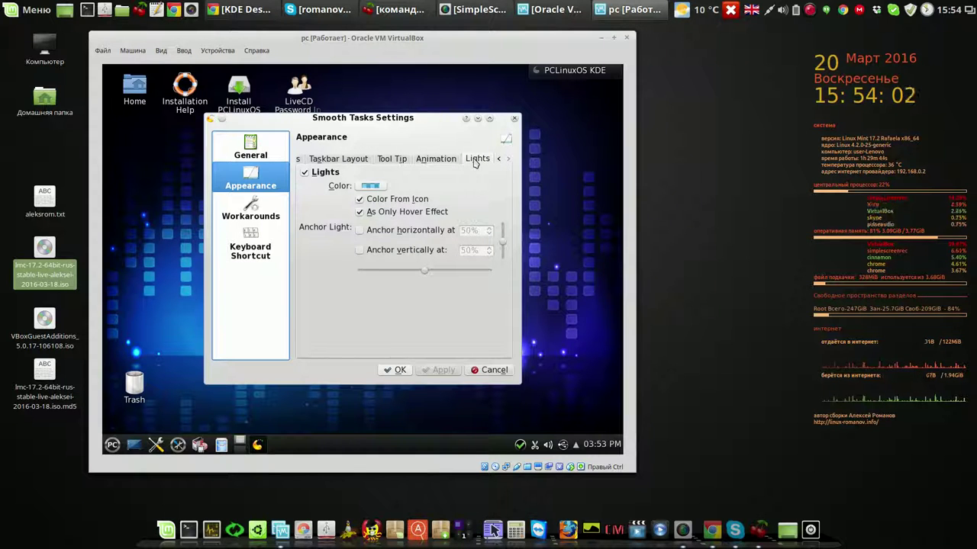
click(253, 210)
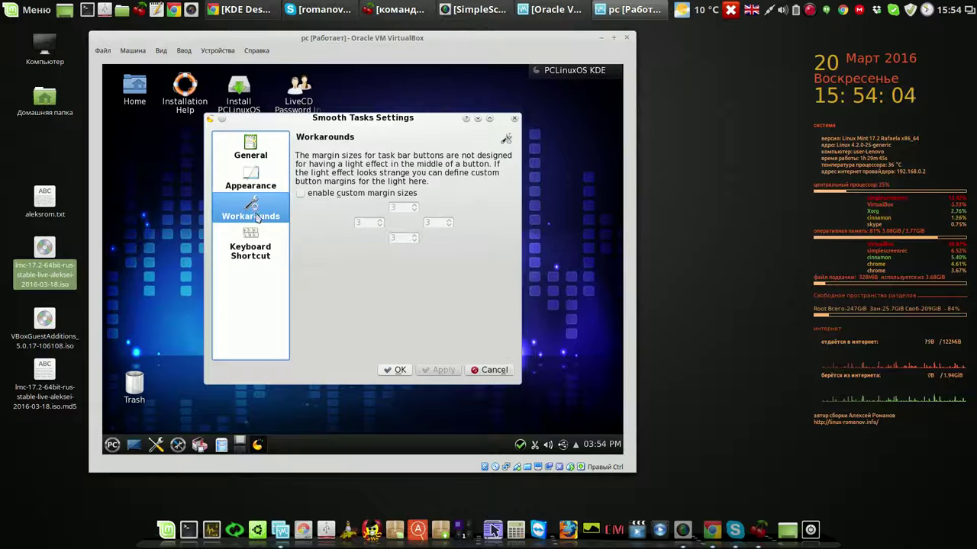
click(250, 250)
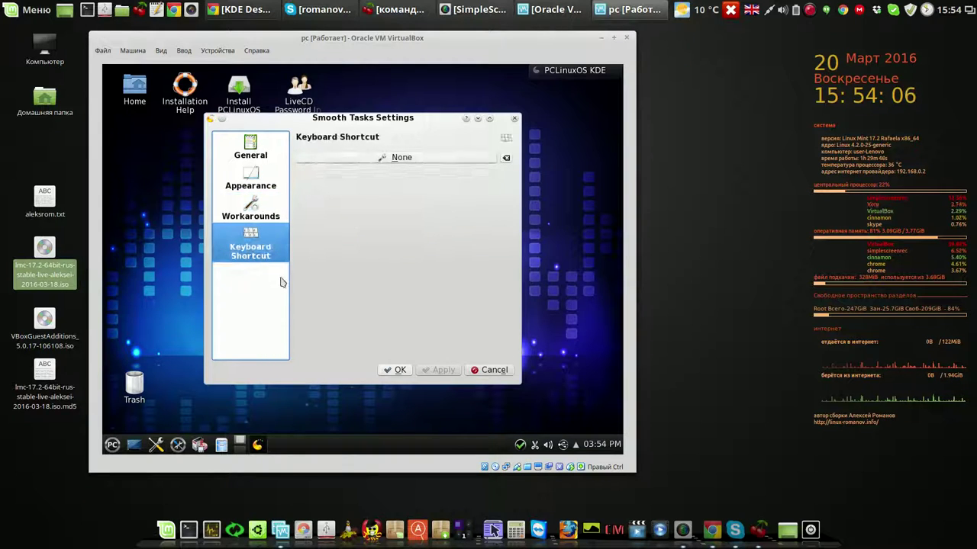
click(398, 370)
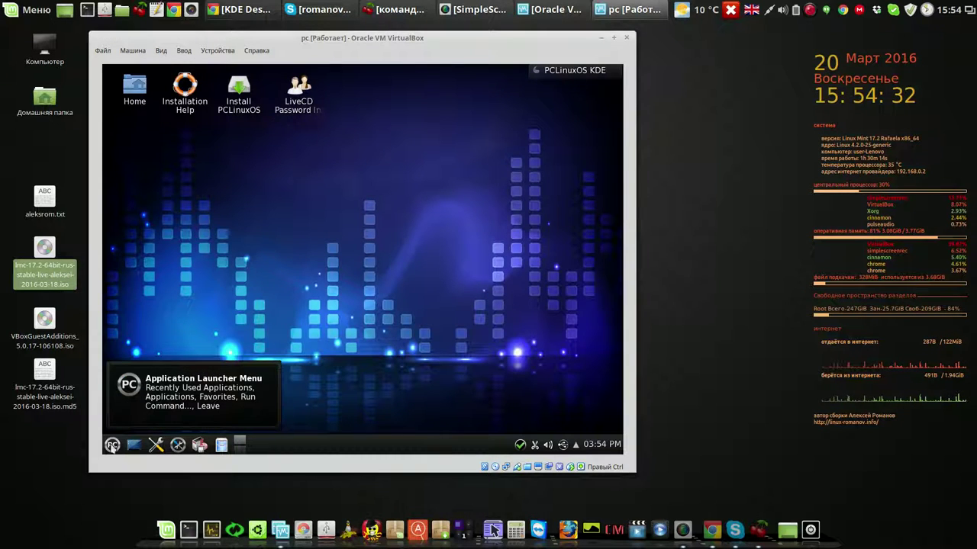
- Examine the programs in the PCLinuxOS application launcher, including the Archiving, Games and Graphics categories
click(112, 446)
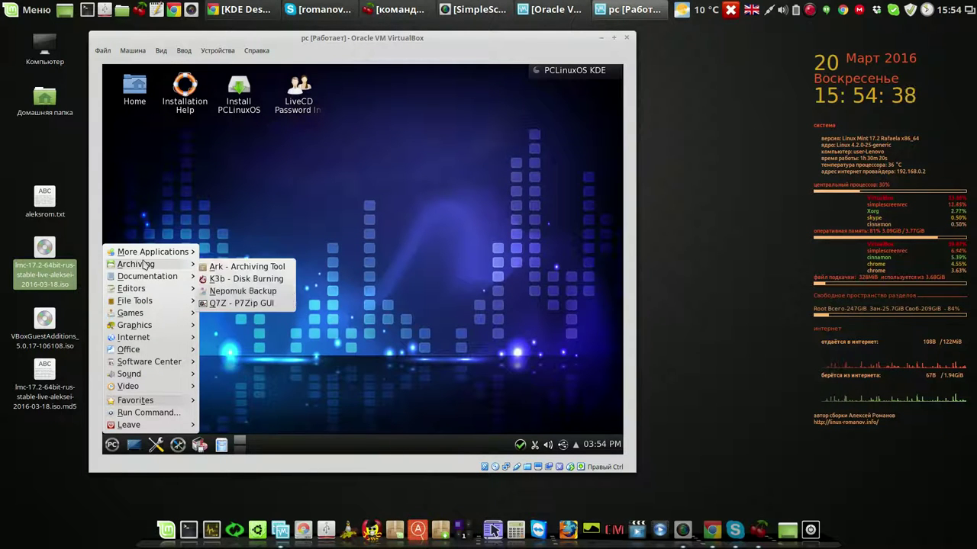
mouse_move(142, 282)
mouse_move(153, 266)
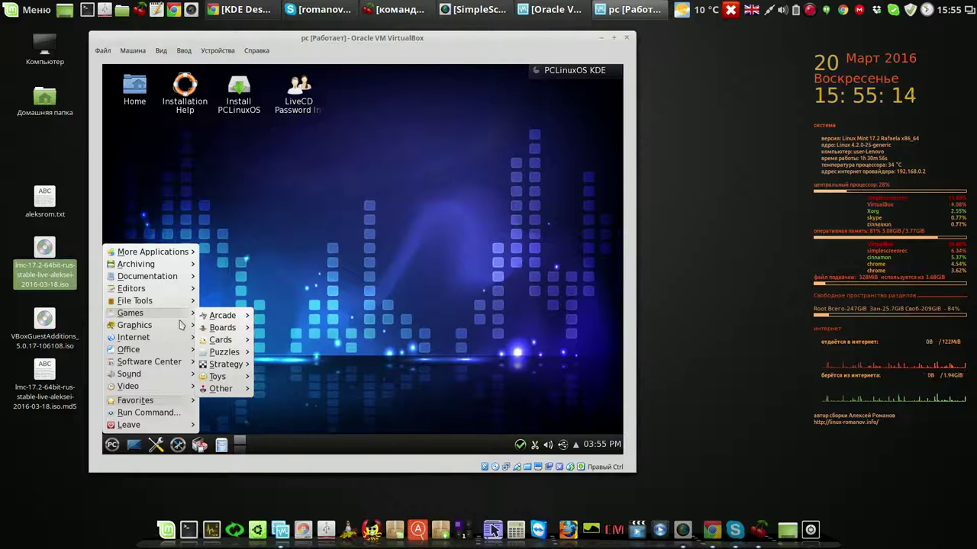
mouse_move(235, 316)
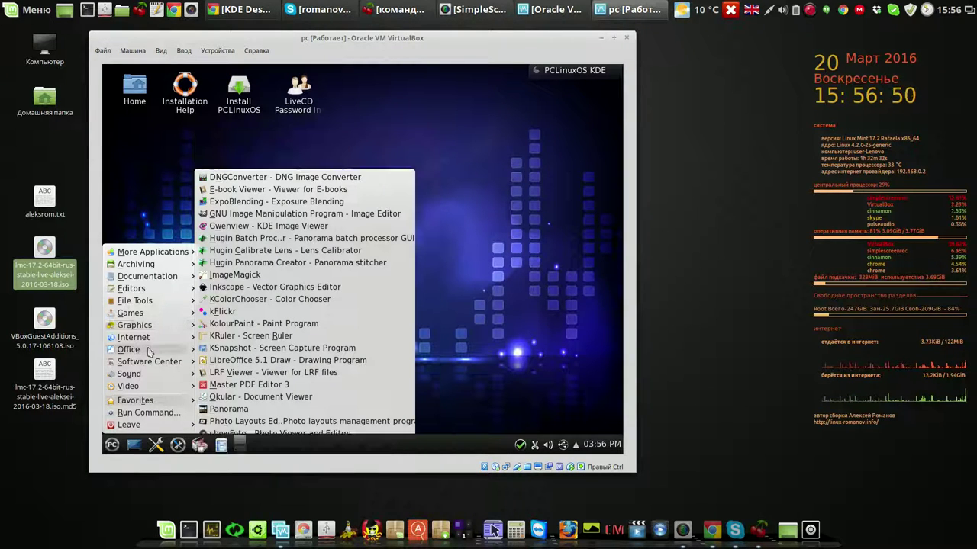
- Launch LibreOffice 5.1 Calc from the Office programs, check its version information, and close it
mouse_move(147, 352)
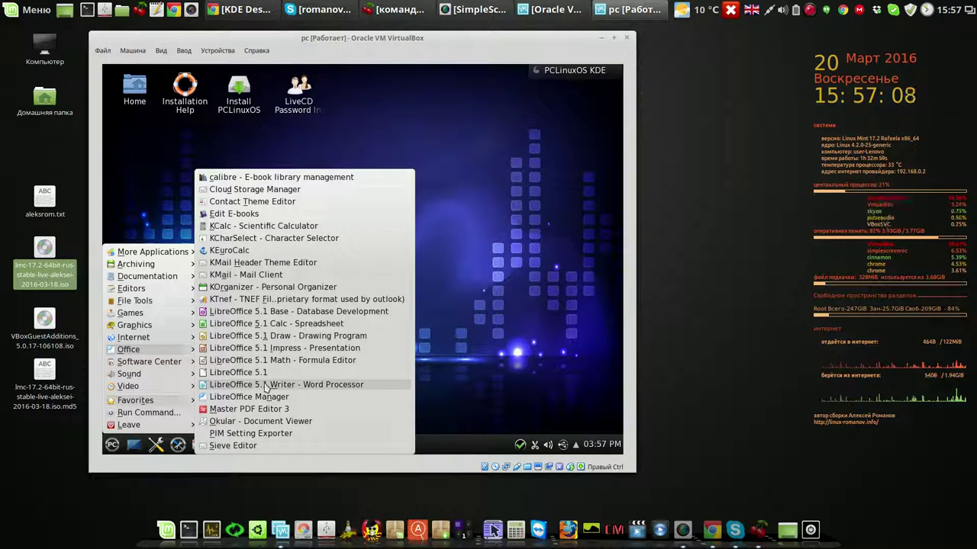
click(252, 323)
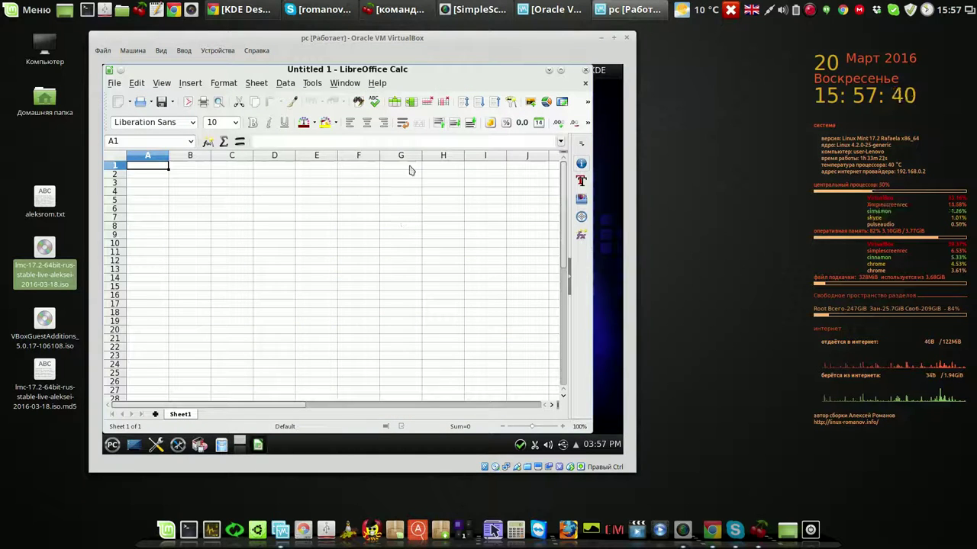
click(380, 84)
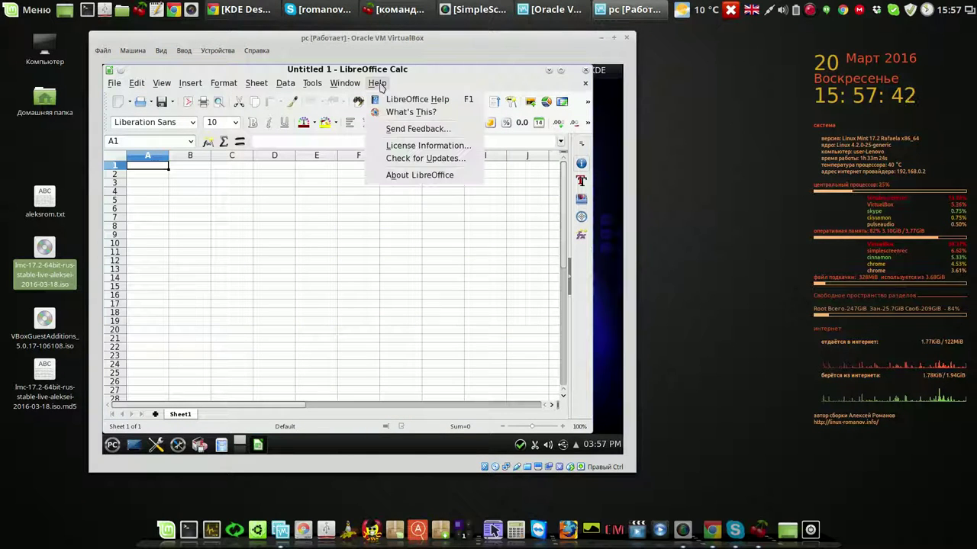
click(407, 178)
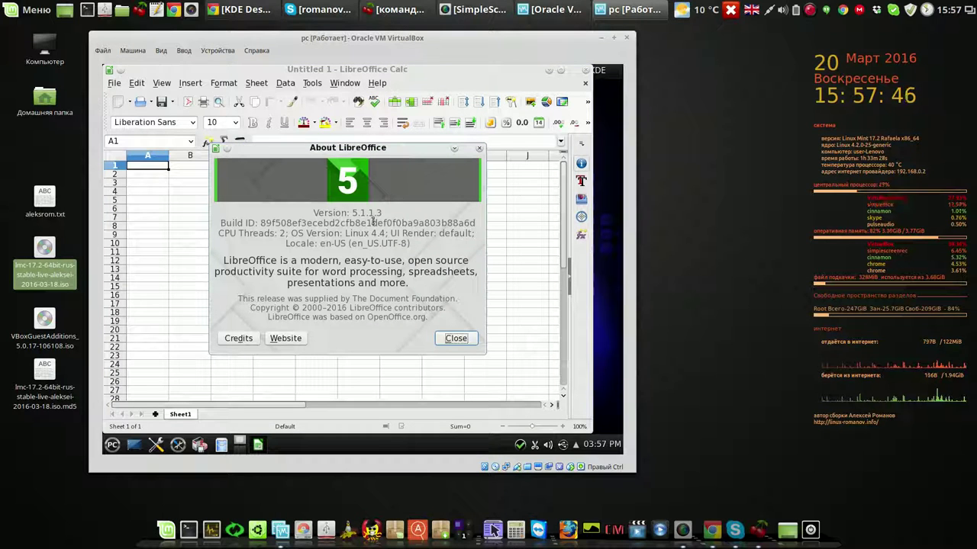
click(455, 340)
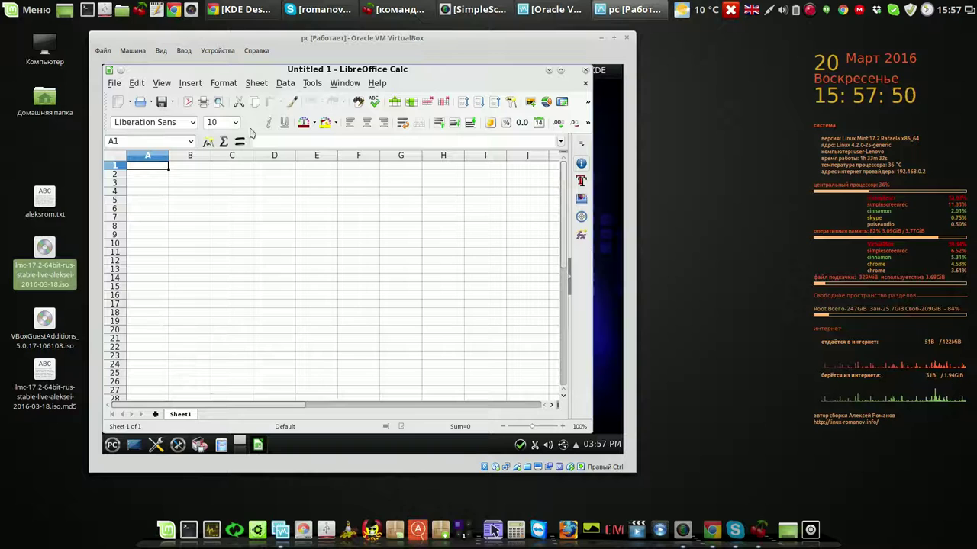
click(585, 70)
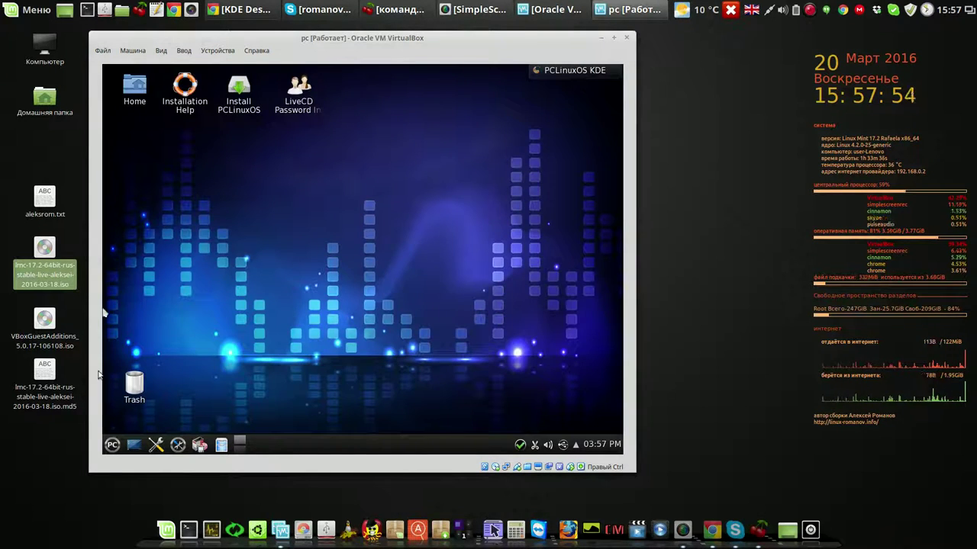
- Examine the Software Center, Sound, Video and Favorites categories of the application launcher, and close the launcher
click(112, 445)
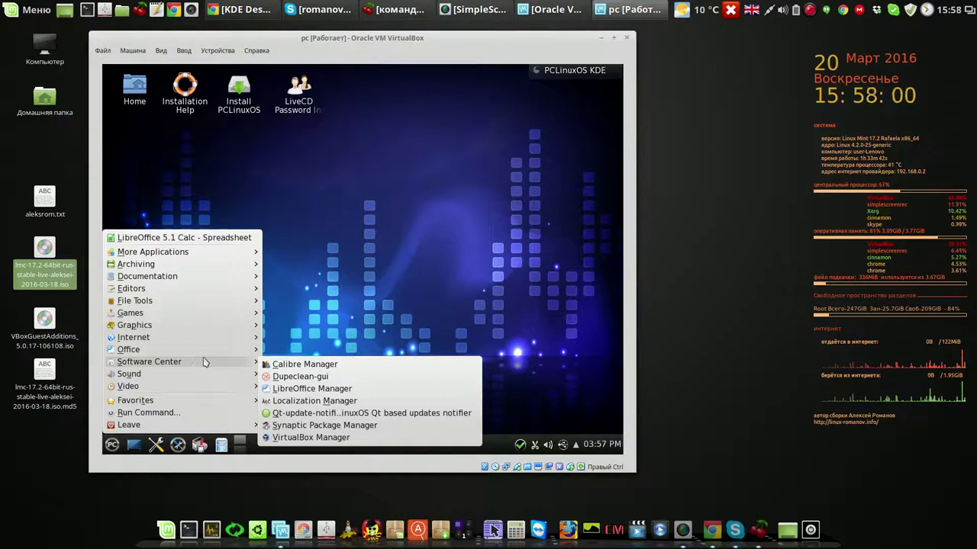
mouse_move(226, 355)
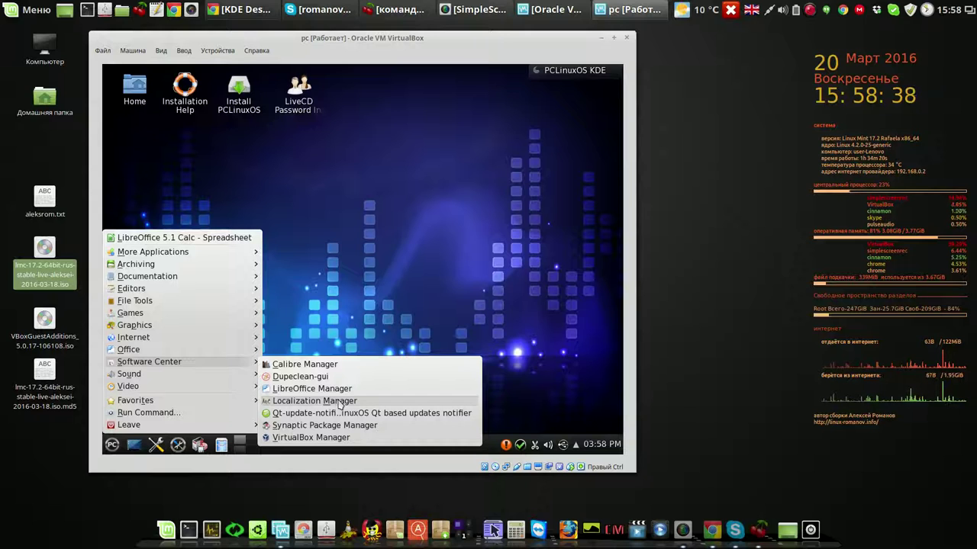
mouse_move(149, 380)
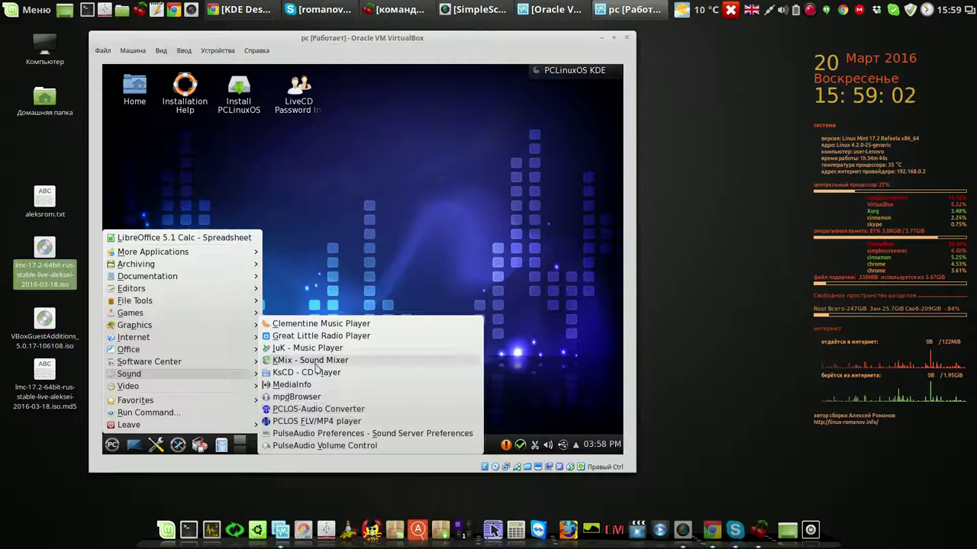
mouse_move(191, 387)
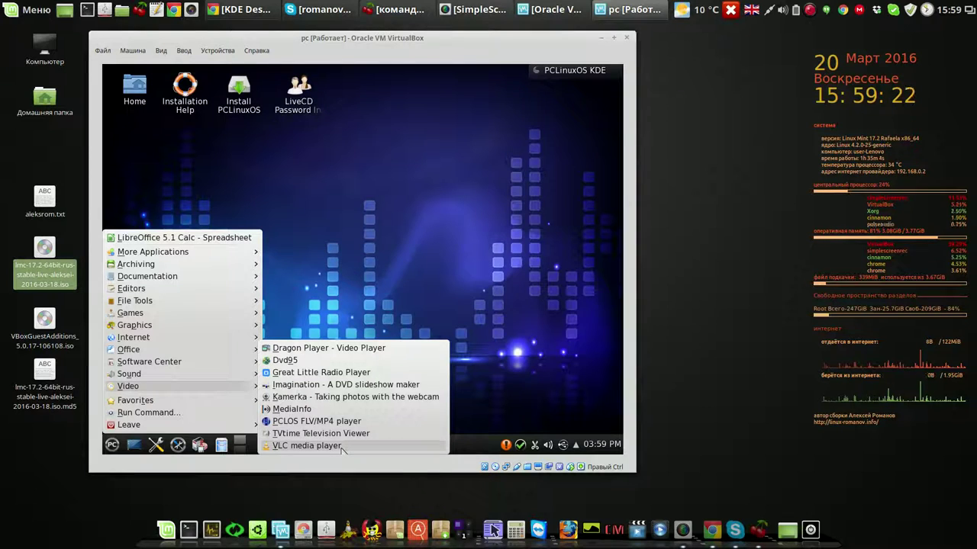
mouse_move(245, 406)
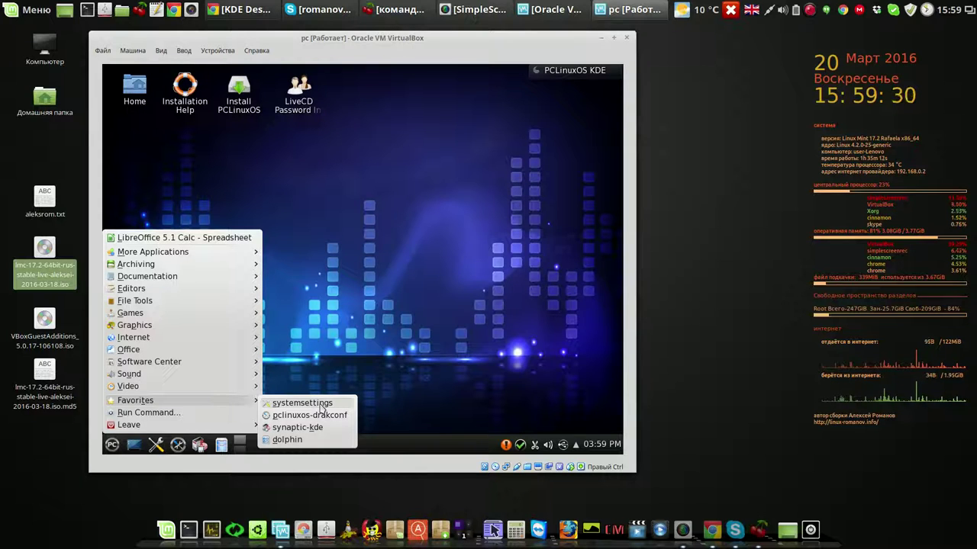
click(386, 319)
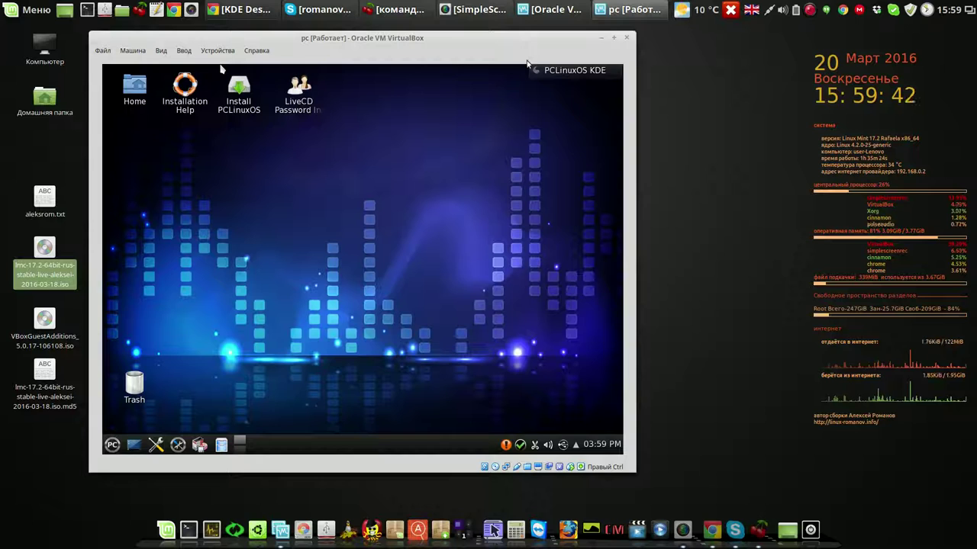
- Take a snapshot of the running pc virtual machine, keeping the suggested name and leaving the description empty
click(133, 51)
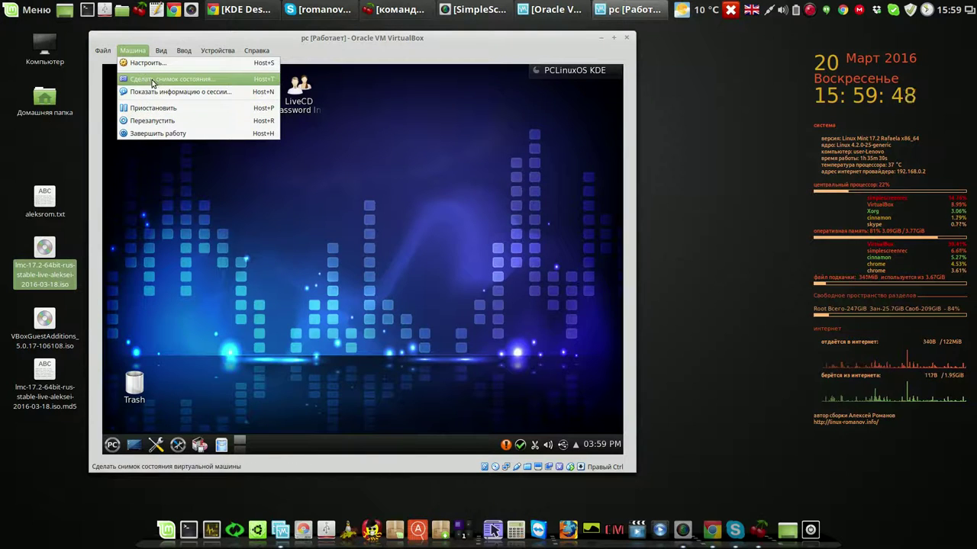
click(164, 67)
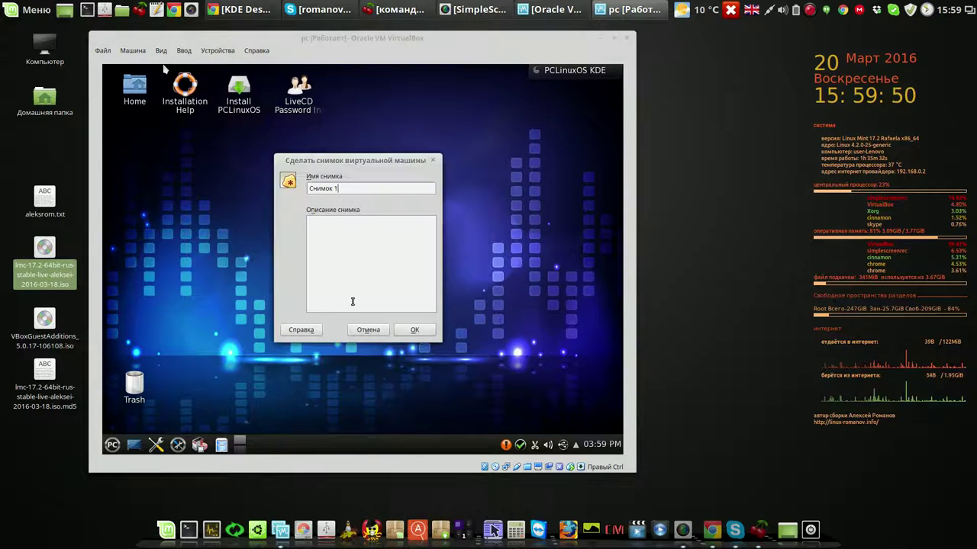
click(411, 333)
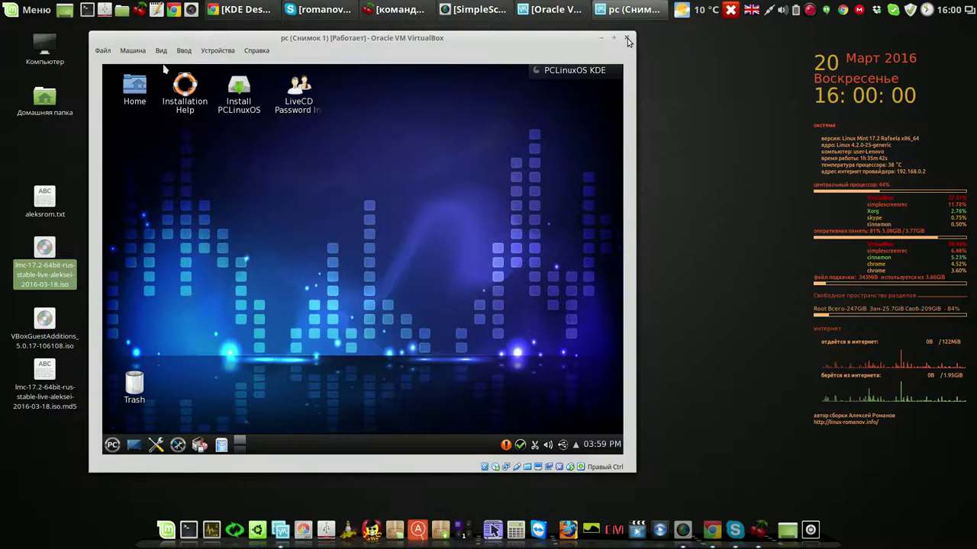
- Close the pc virtual machine by powering it off with its current snapshot restored
click(626, 37)
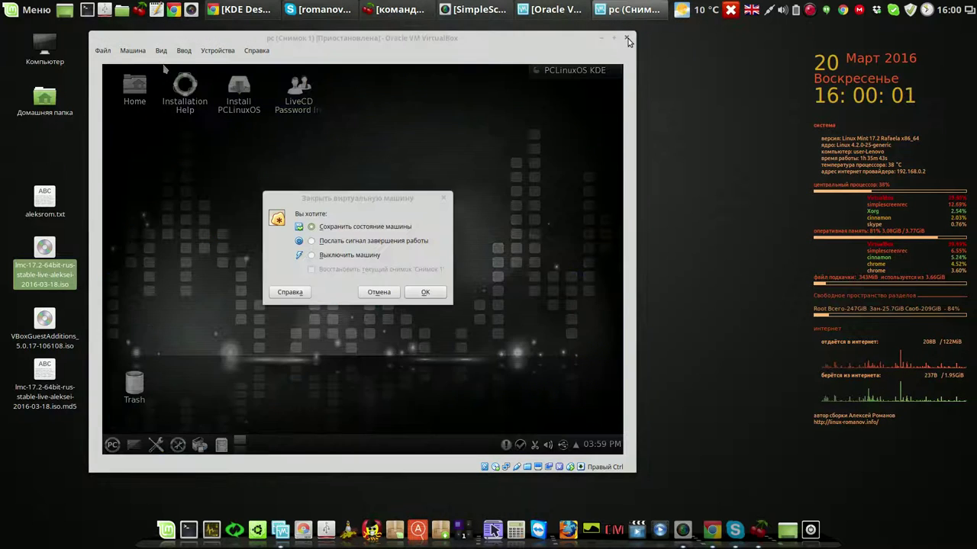
click(312, 255)
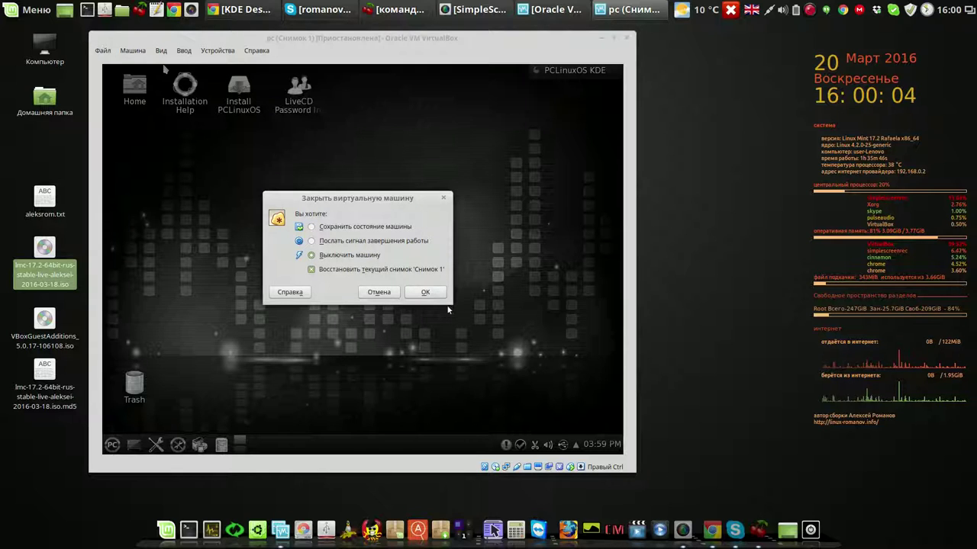
click(427, 293)
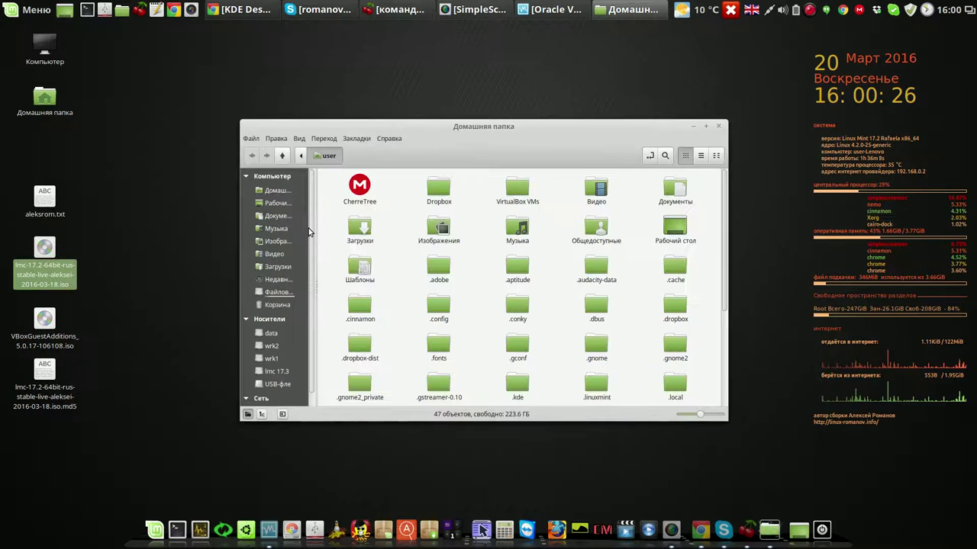
- Open pclinuxos64-kde-2016.03.iso from the Downloads folder in the bootable USB creation tool
click(279, 268)
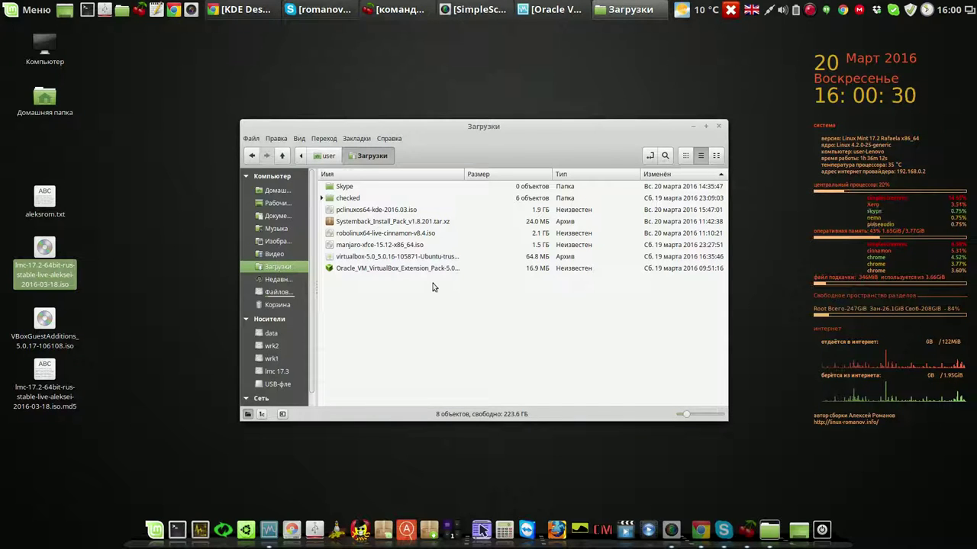
click(362, 212)
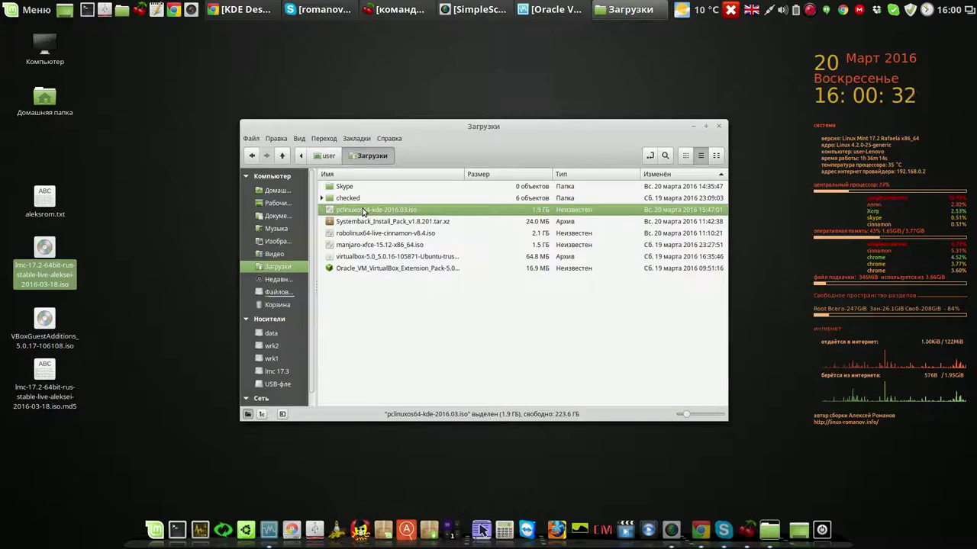
right_click(364, 212)
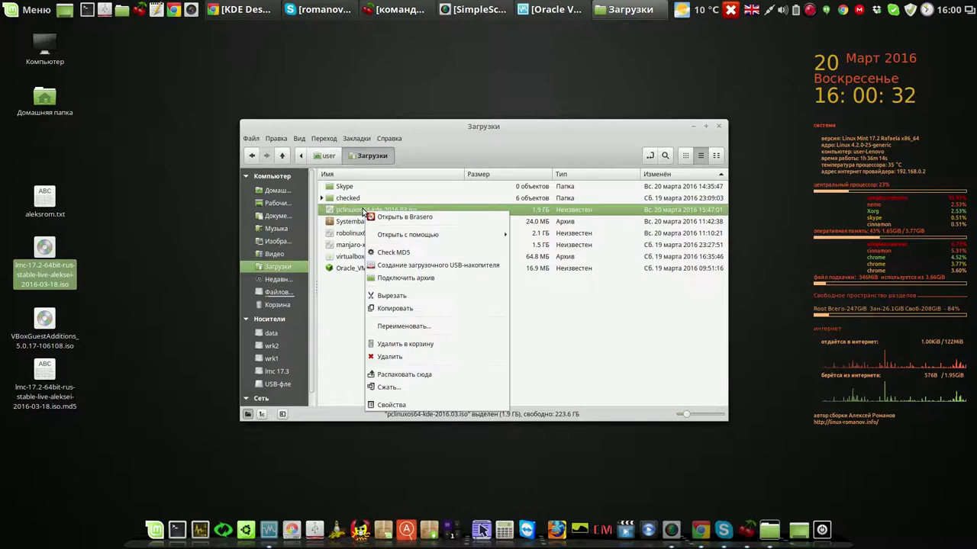
click(419, 265)
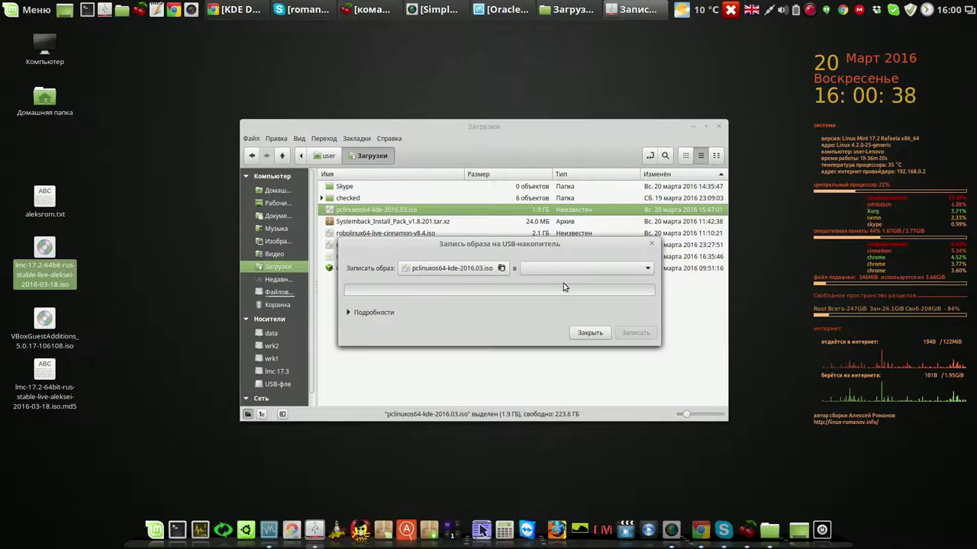
- Start writing the image to TDKMedia Trans-It Drive (/dev/sdd), authenticate with the account password, and minimize the Downloads window
click(566, 273)
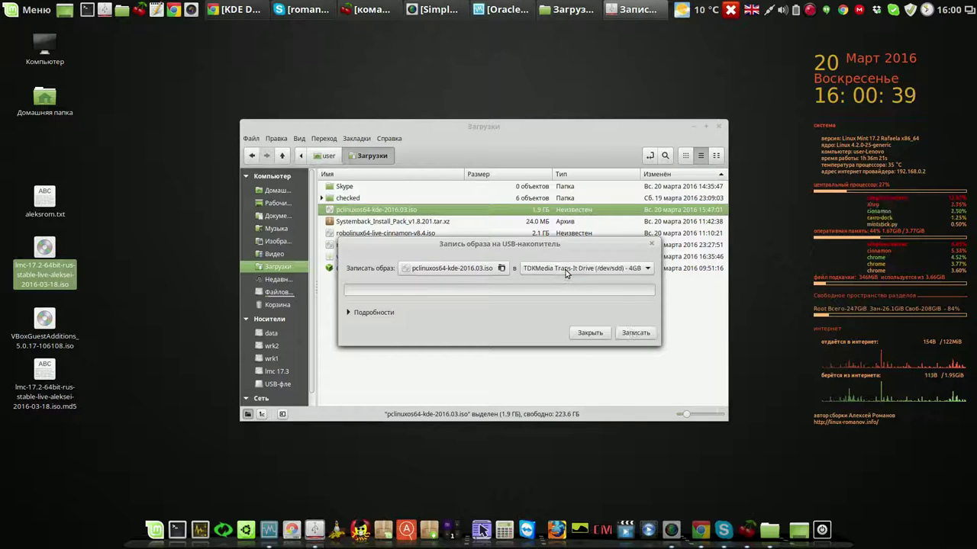
click(636, 333)
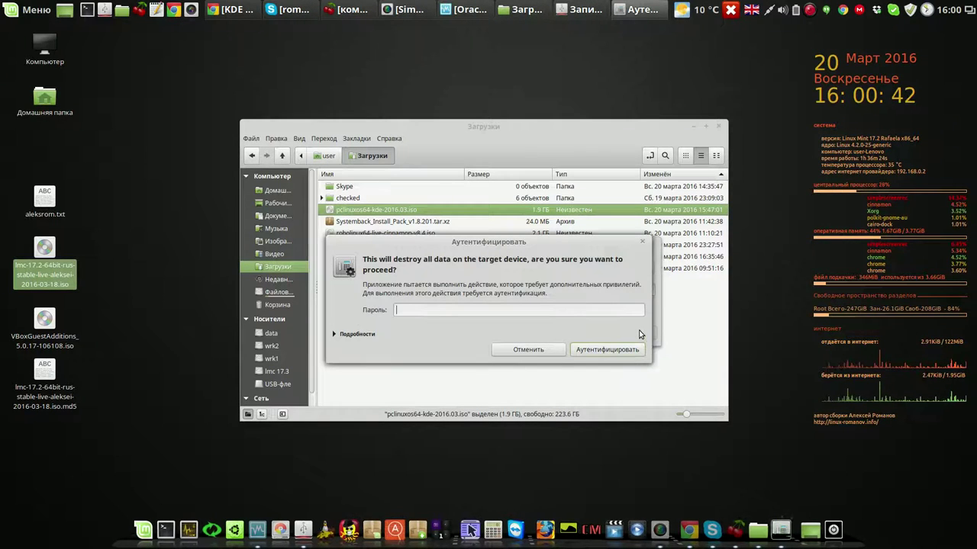
text(••••)
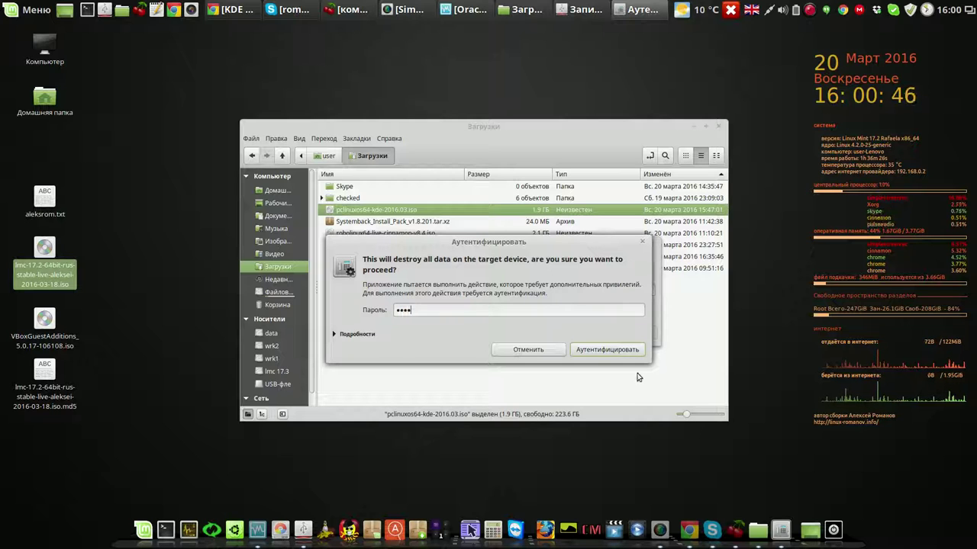
click(608, 351)
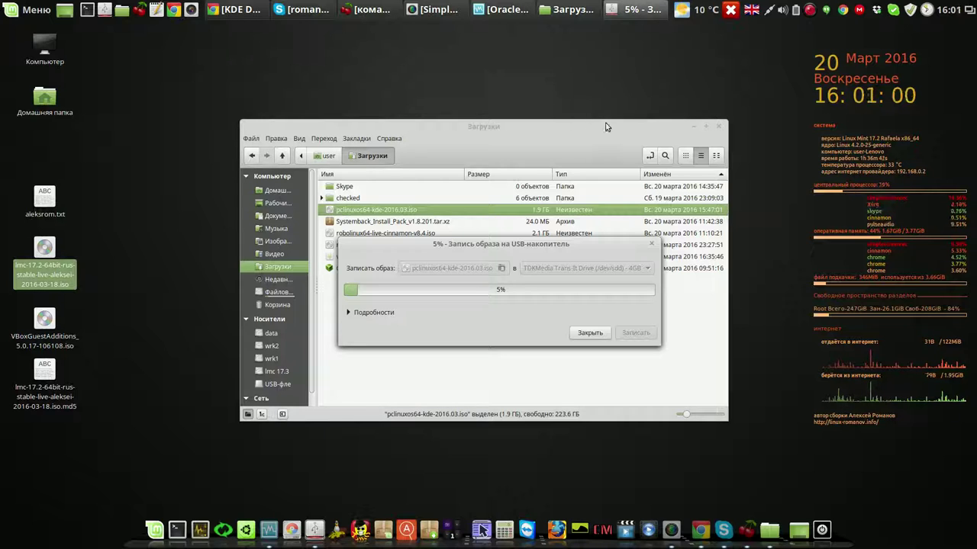
click(692, 127)
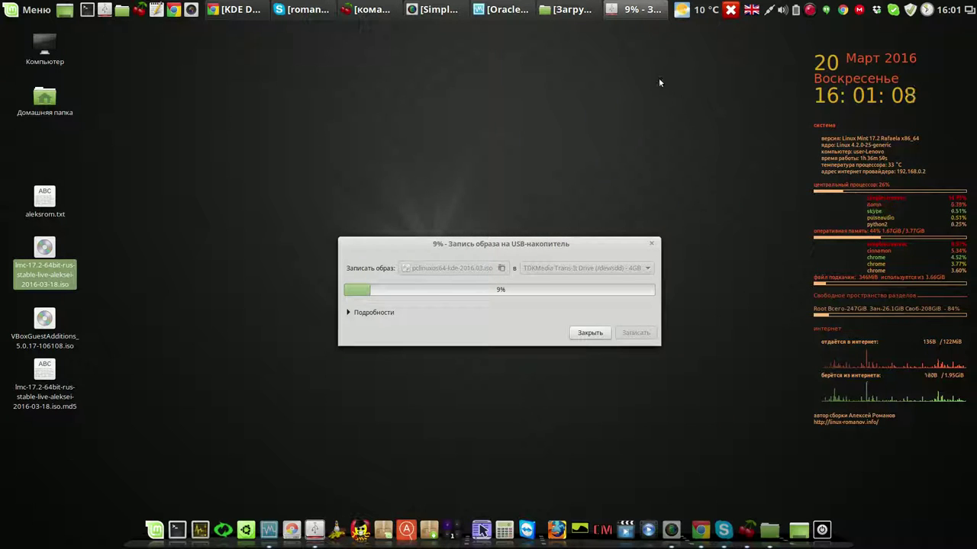
- Switch to the VirtualBox Manager and start the man virtual machine
click(504, 10)
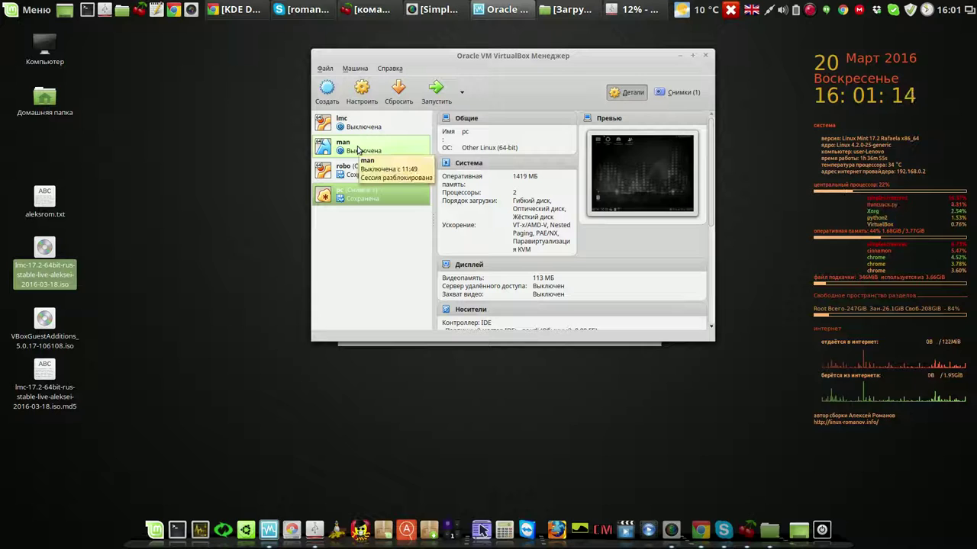
click(358, 151)
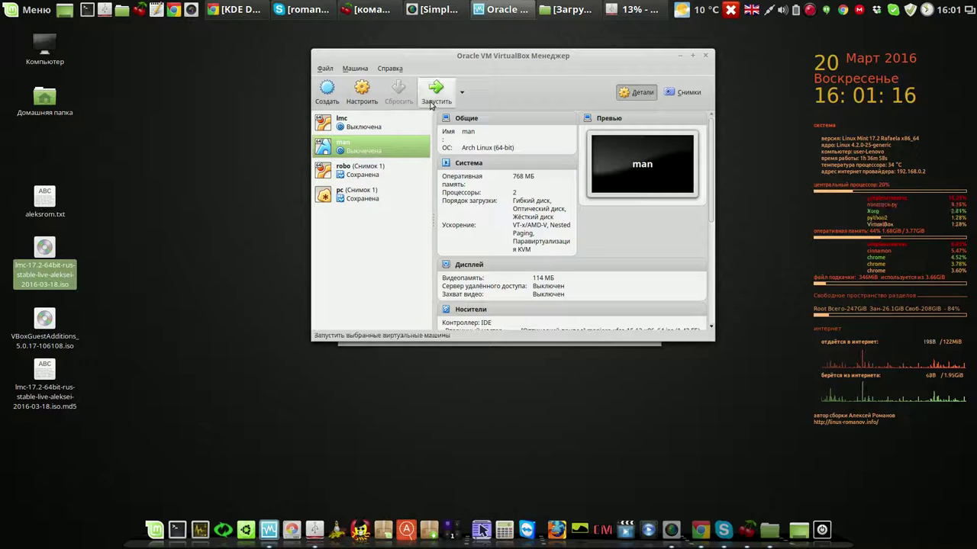
click(436, 93)
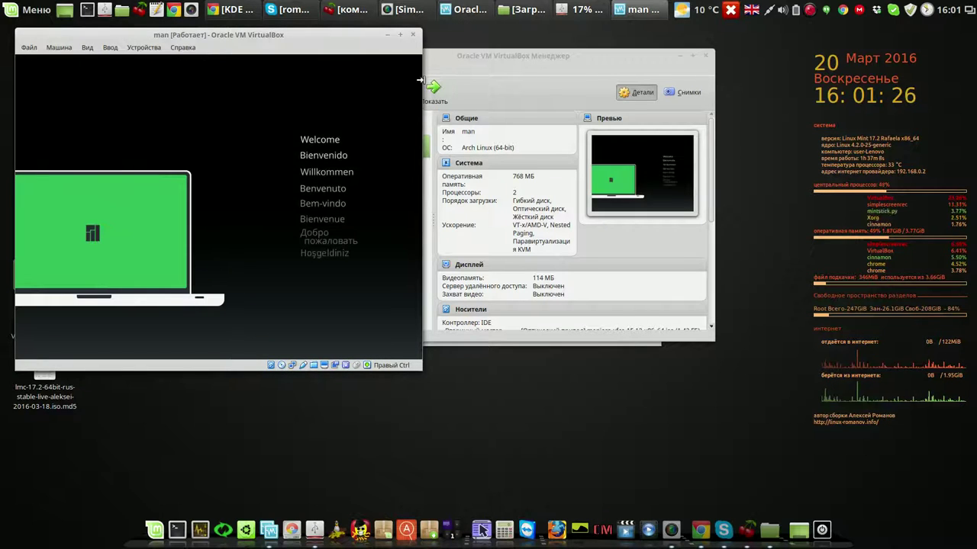
- Reposition and slightly widen the man virtual machine's window, and close the Manjaro Welcome dialog once the desktop loads
drag(340, 37, 485, 48)
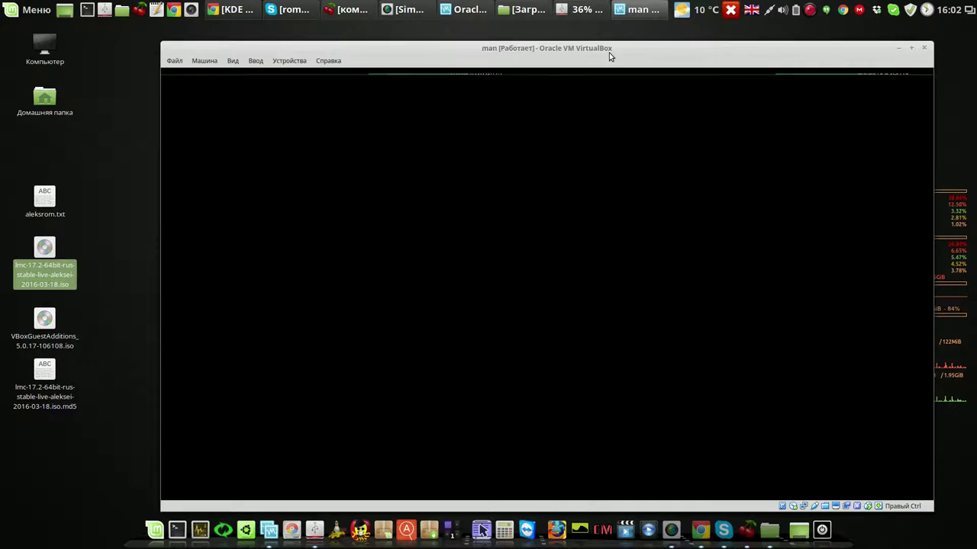
drag(634, 51, 490, 42)
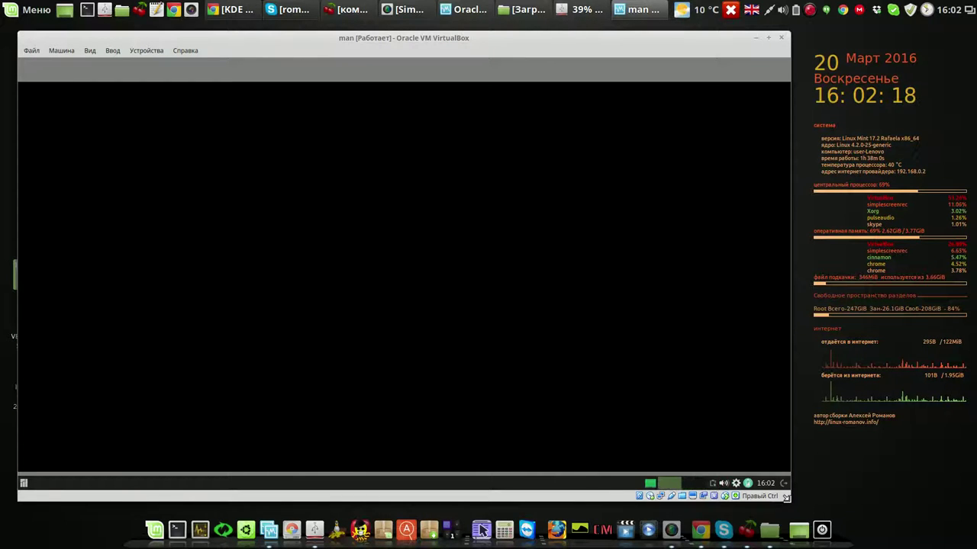
mouse_move(786, 498)
mouse_down()
mouse_move(853, 507)
mouse_move(893, 534)
mouse_move(853, 508)
mouse_move(762, 484)
mouse_move(798, 496)
mouse_up()
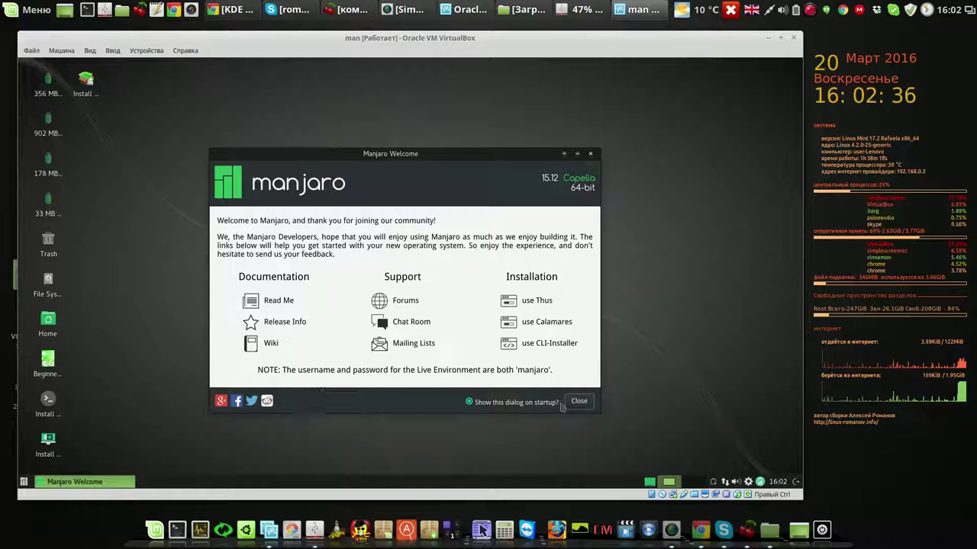
drag(512, 160, 542, 121)
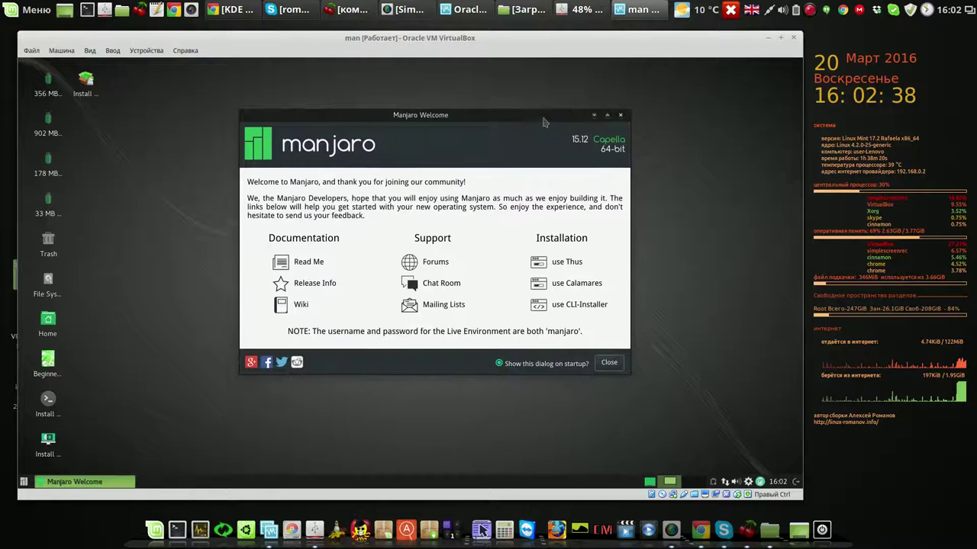
click(608, 363)
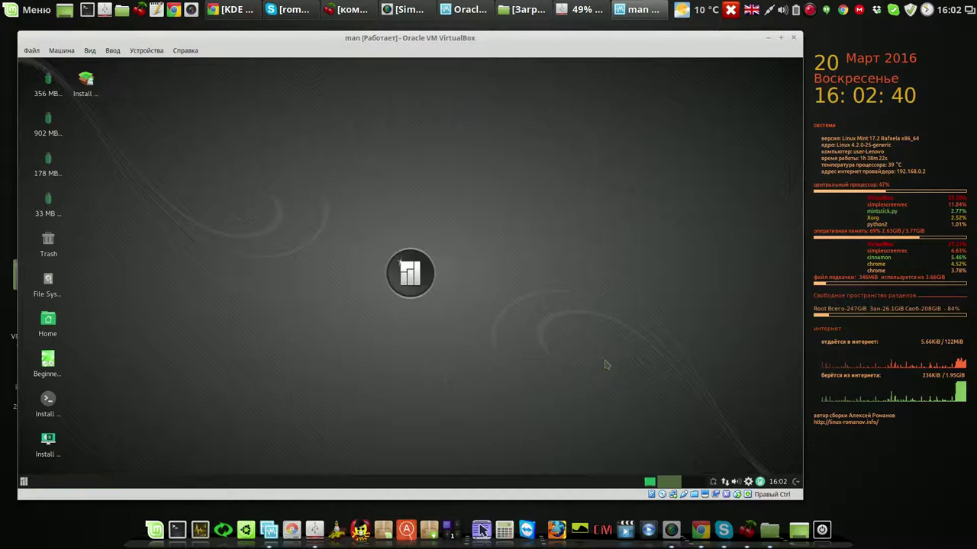
- Examine the favorites and the full category list in Manjaro's application menu, and close the menu
click(25, 484)
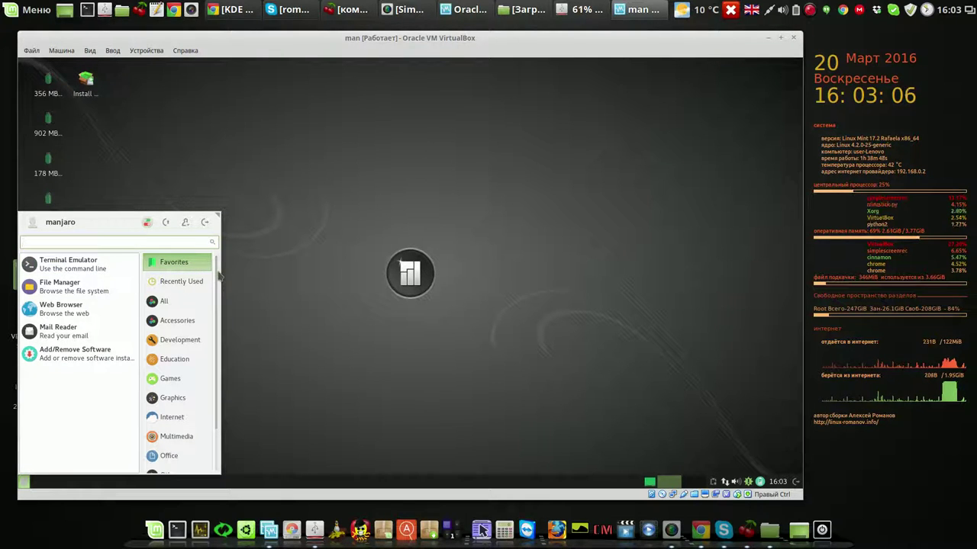
drag(219, 281, 217, 351)
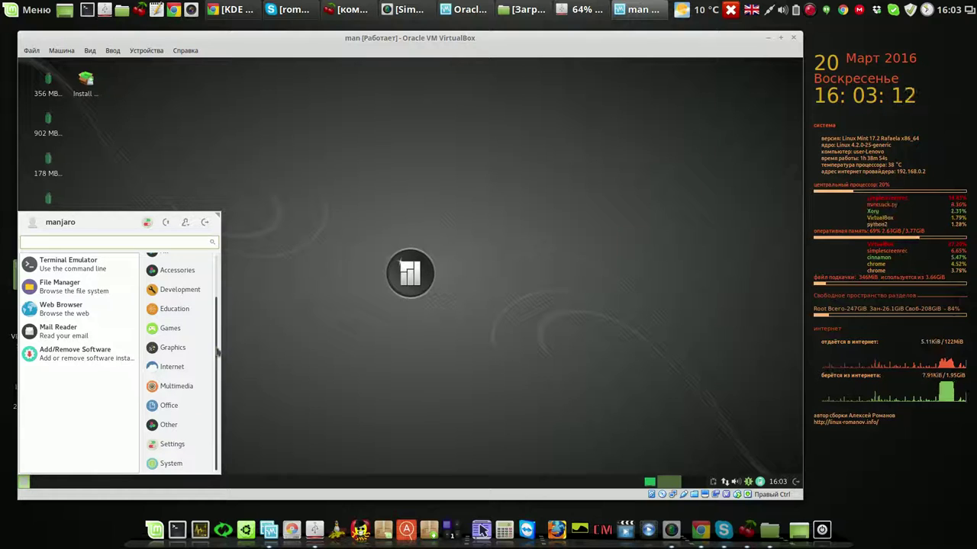
scroll(218, 305, up, 1)
scroll(219, 288, down, 1)
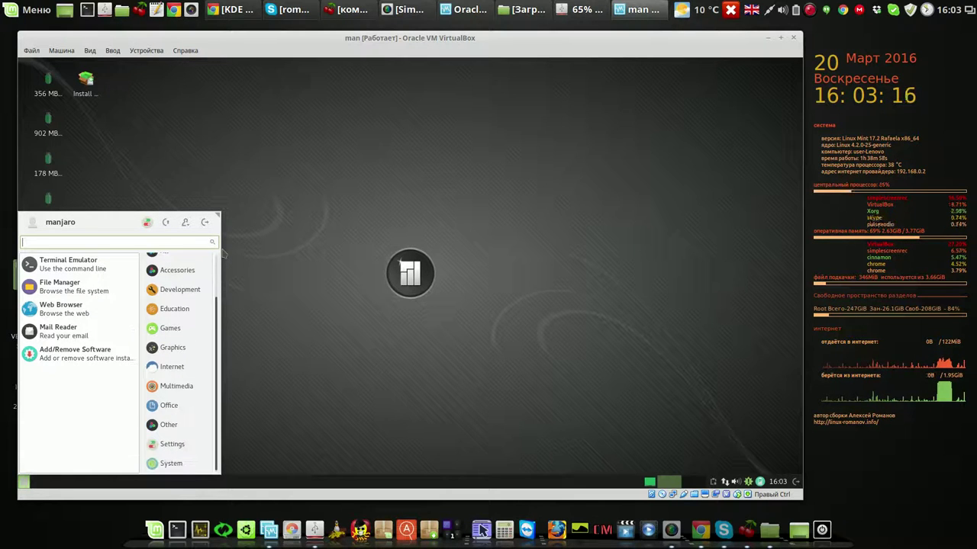
scroll(222, 260, up, 3)
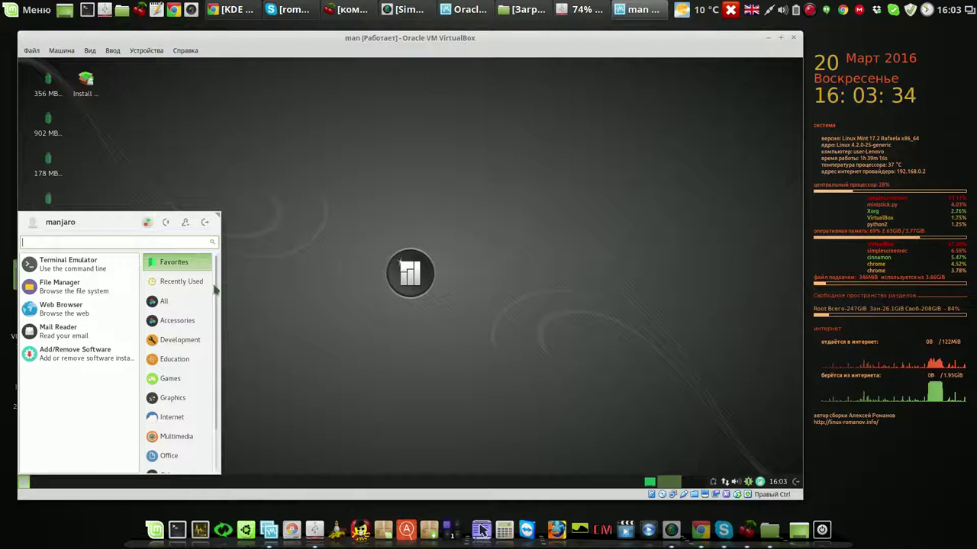
drag(218, 286, 227, 341)
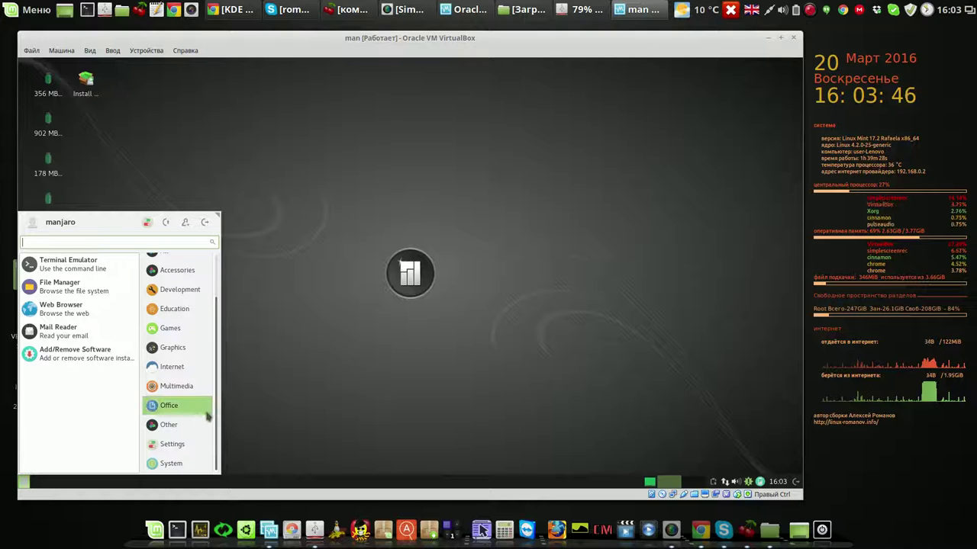
click(347, 294)
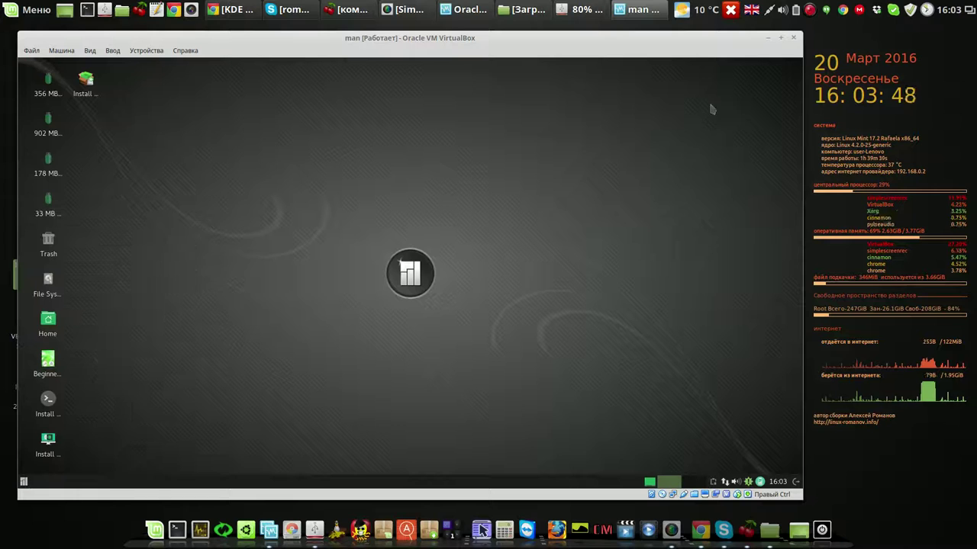
- Take a snapshot of the running man virtual machine with the suggested name
click(62, 50)
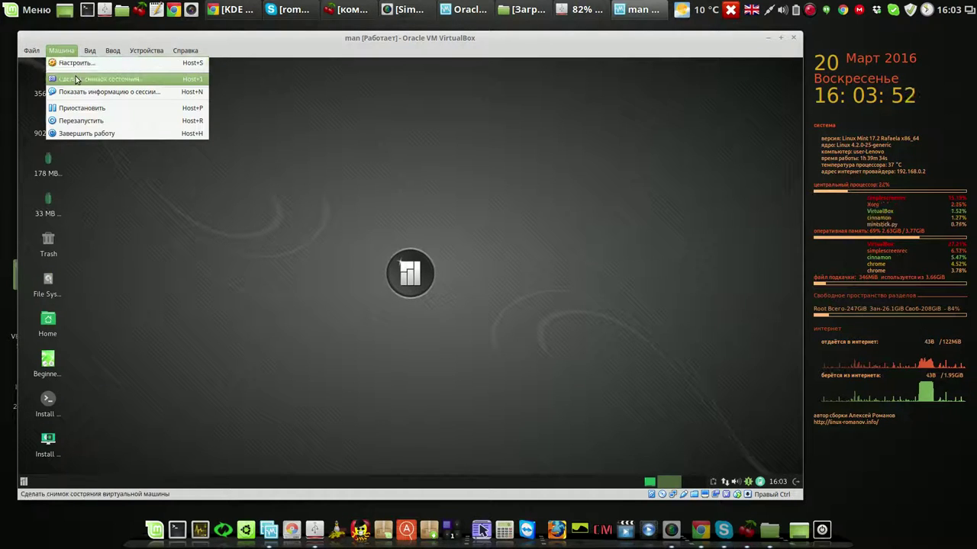
click(76, 78)
click(458, 344)
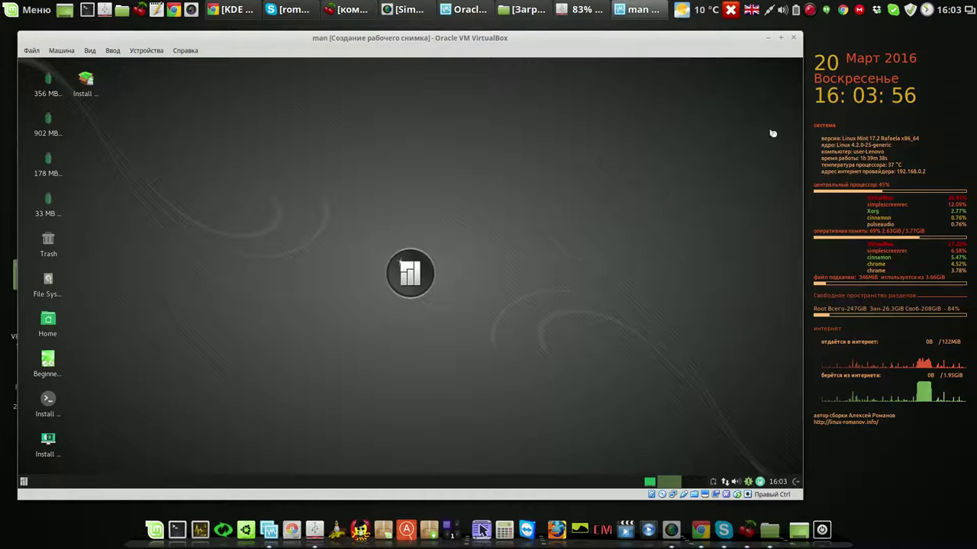
- Close the man virtual machine by powering it off with its current snapshot restored
click(795, 39)
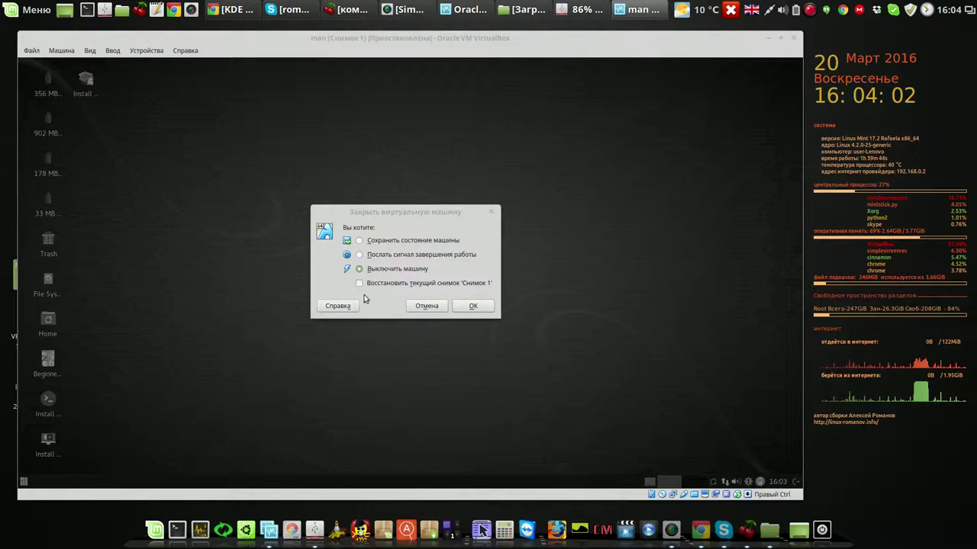
click(364, 286)
click(483, 310)
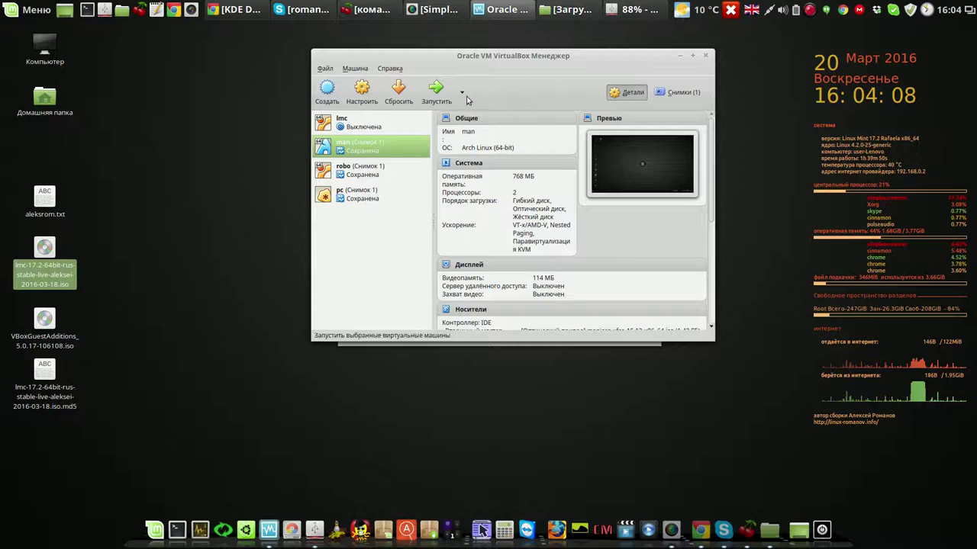
- Check the progress of the USB image writing, and return to the VirtualBox Manager
click(677, 57)
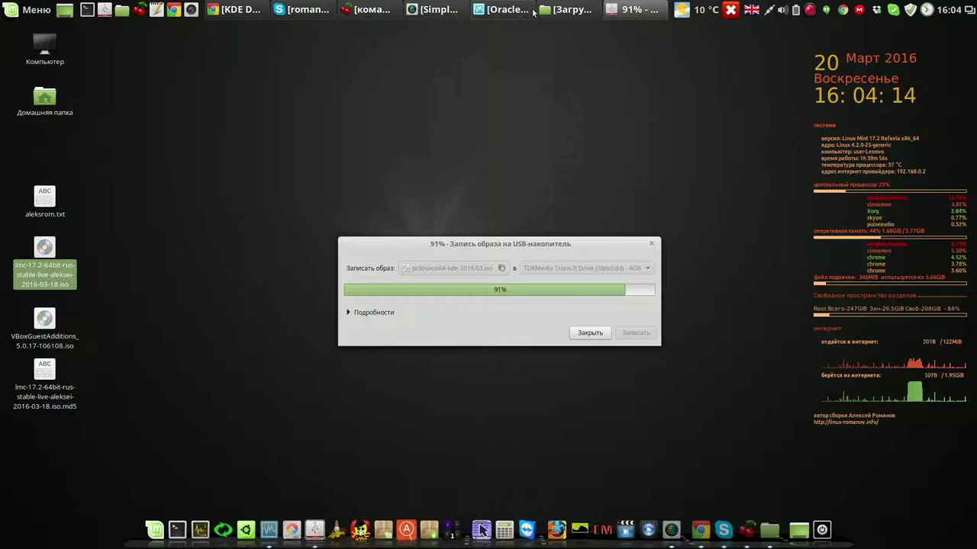
click(504, 10)
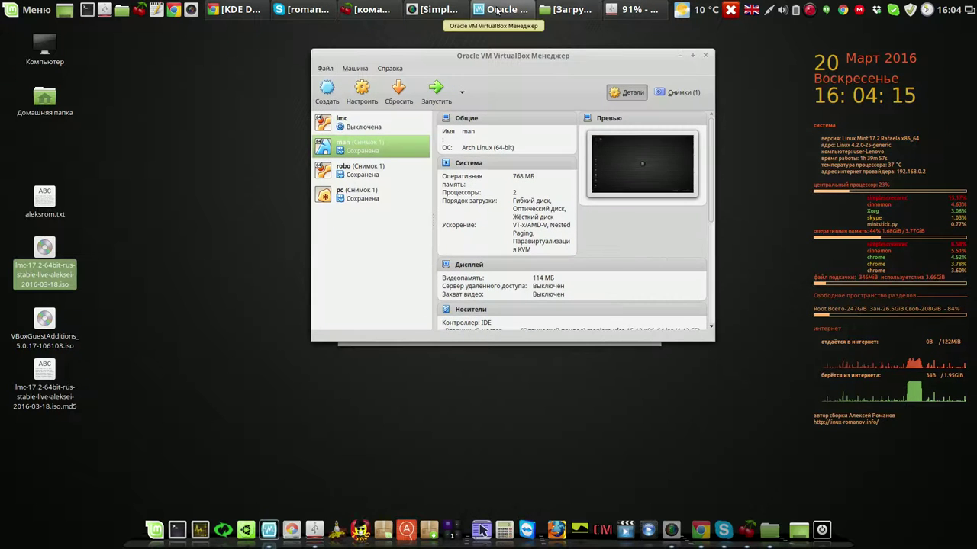
- Start the robo virtual machine, enlarge its window slightly and move the window a little to the left
click(358, 169)
click(444, 95)
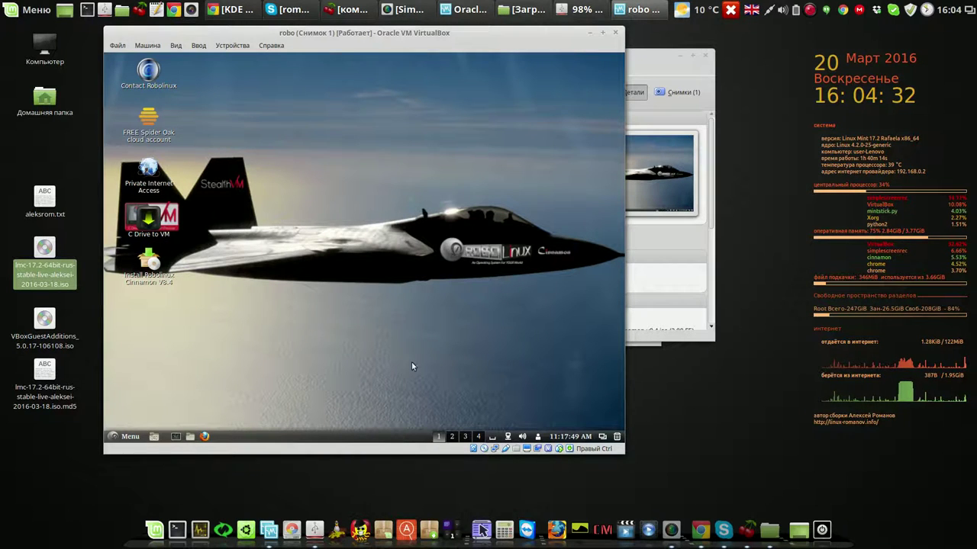
mouse_move(623, 453)
mouse_down()
mouse_move(825, 502)
mouse_move(700, 478)
mouse_move(540, 469)
mouse_move(622, 465)
mouse_move(785, 504)
mouse_move(684, 478)
mouse_move(612, 439)
mouse_move(637, 467)
mouse_move(634, 457)
mouse_up()
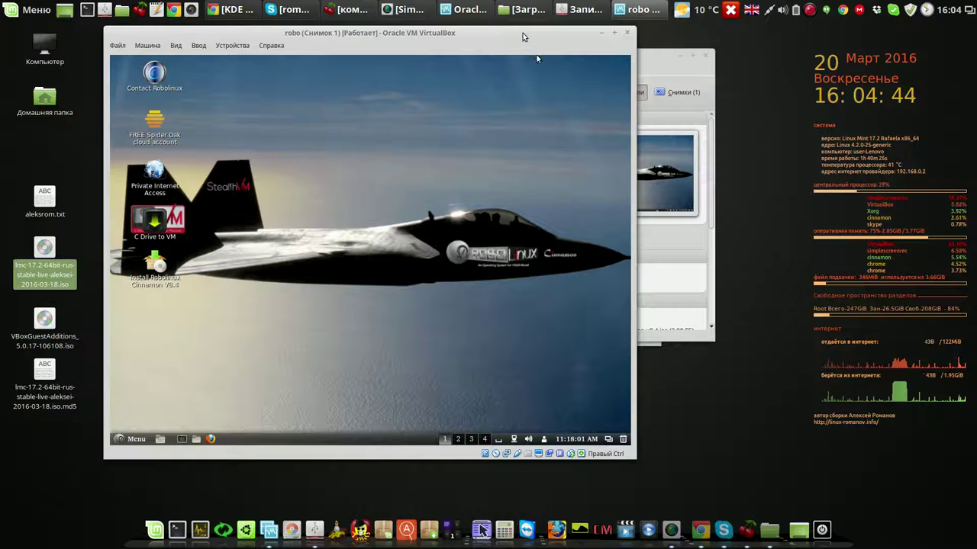
drag(522, 34, 495, 33)
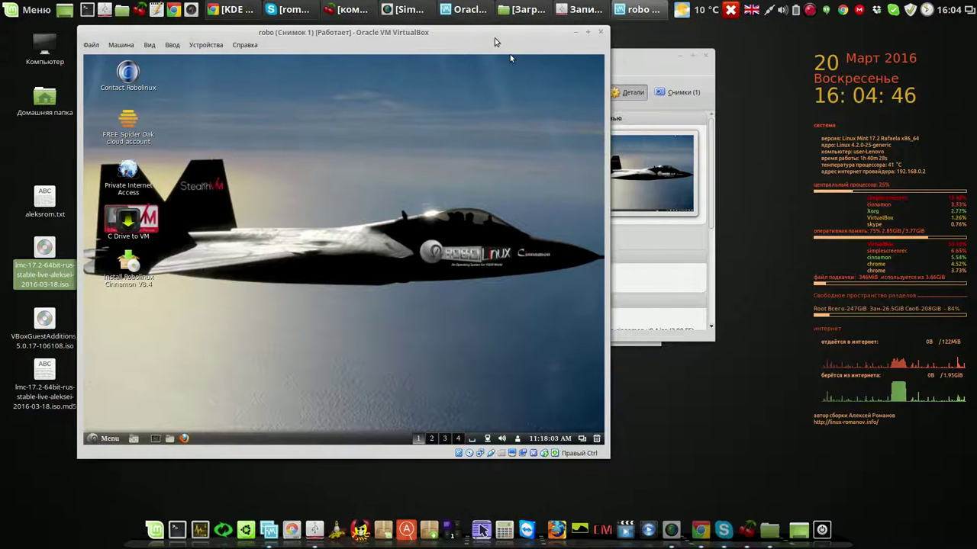
- Examine the application categories in Robolinux's main menu, from Office to Installers and All Applications, and close the menu
click(93, 440)
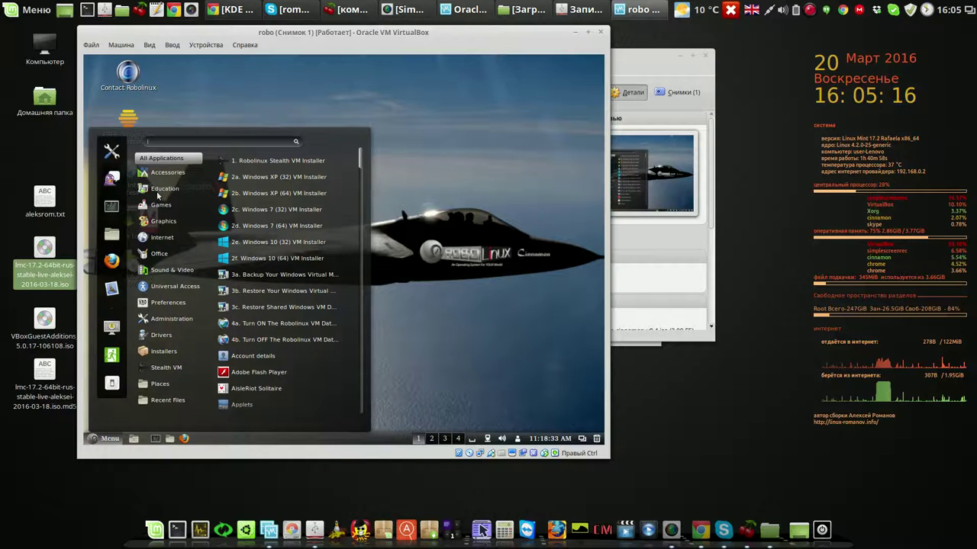
mouse_move(153, 255)
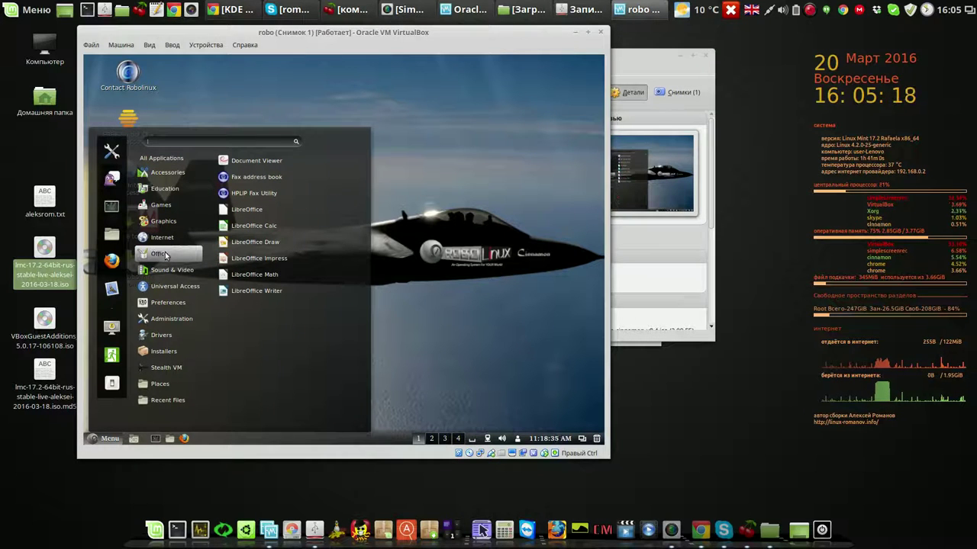
mouse_move(151, 278)
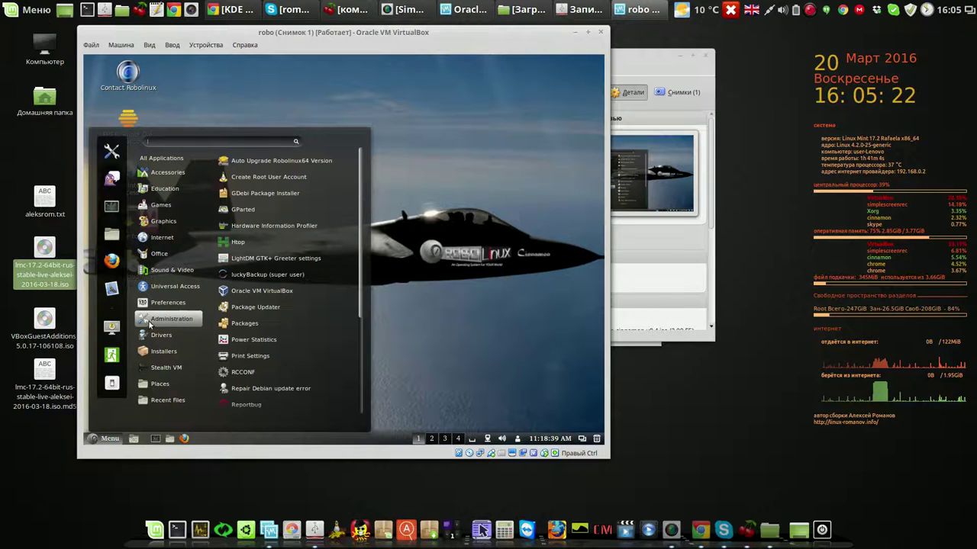
mouse_move(149, 341)
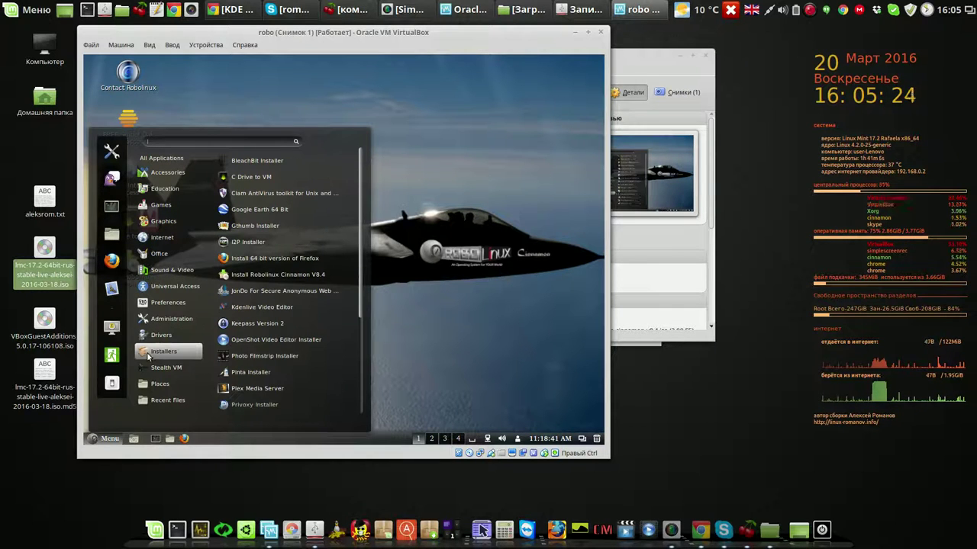
mouse_move(152, 371)
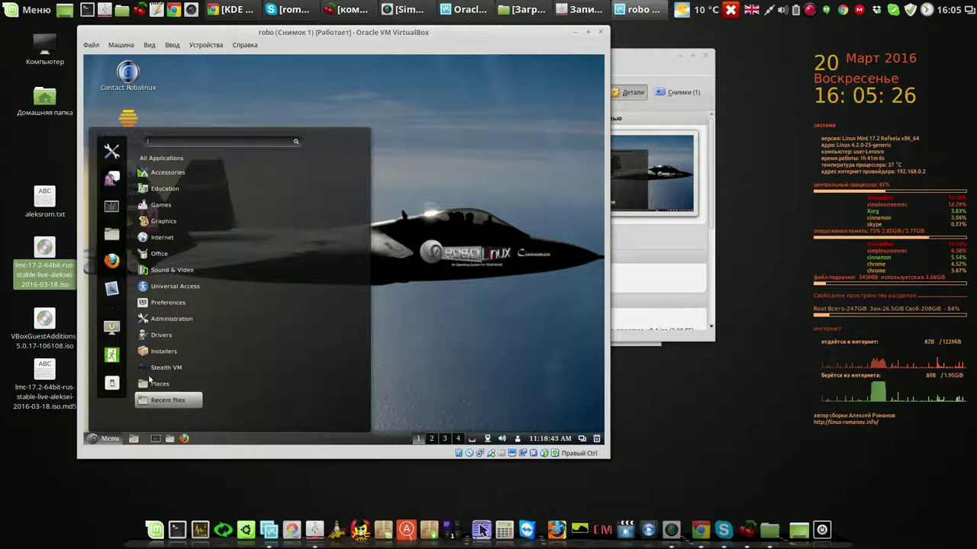
mouse_move(184, 162)
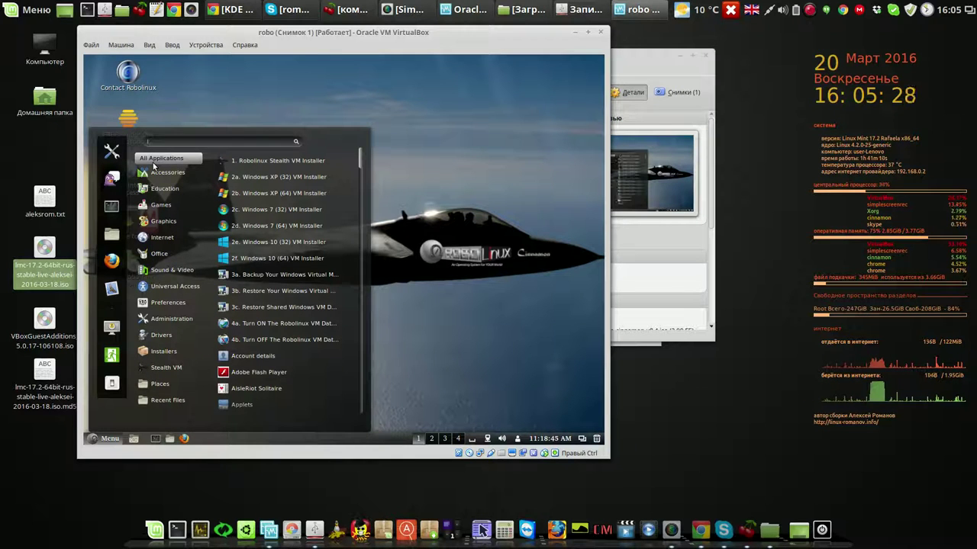
click(457, 111)
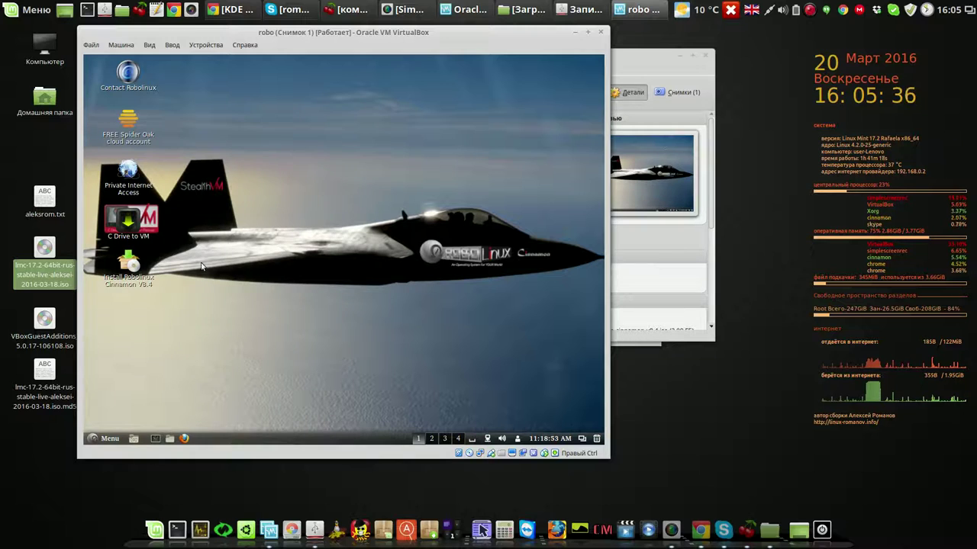
- Change the Robolinux desktop background to Squirrel.jpg and close the background settings
right_click(272, 95)
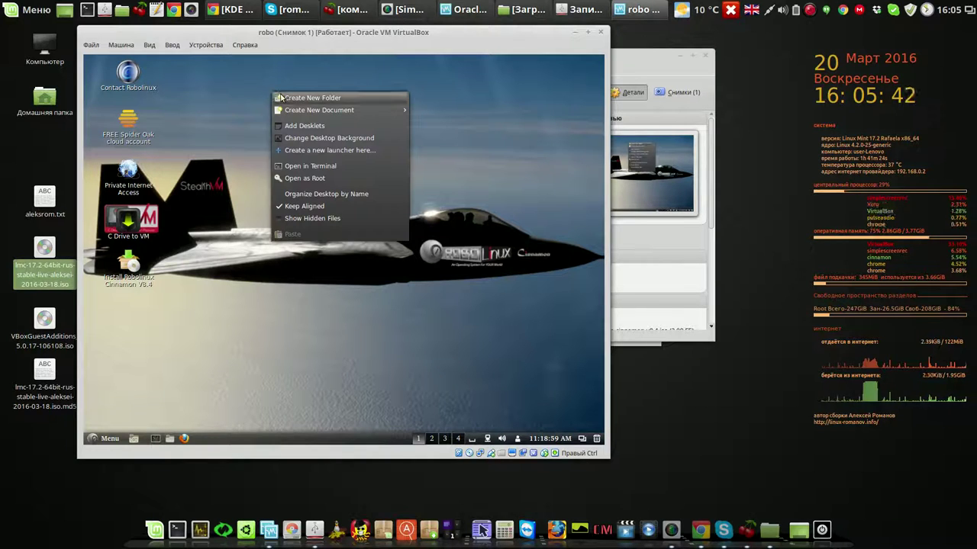
click(324, 138)
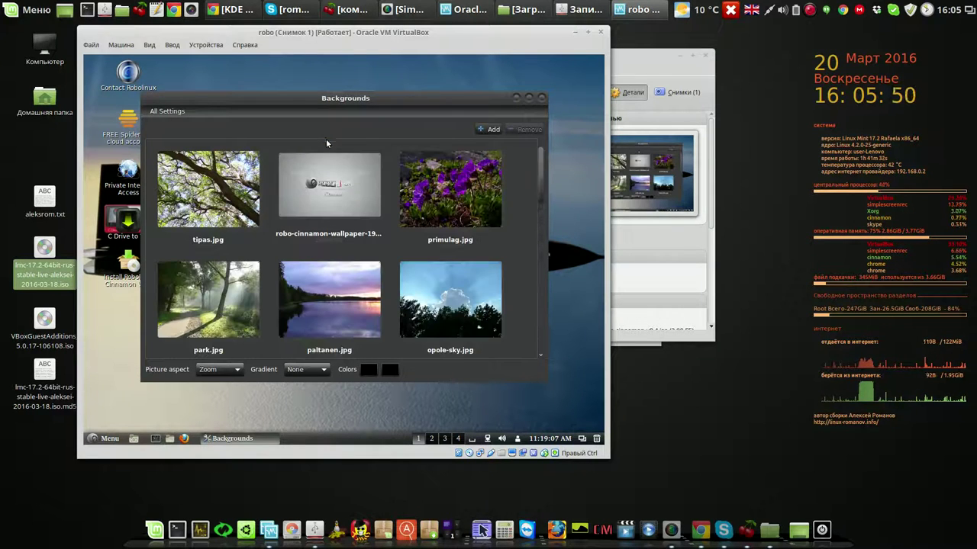
drag(539, 164, 560, 333)
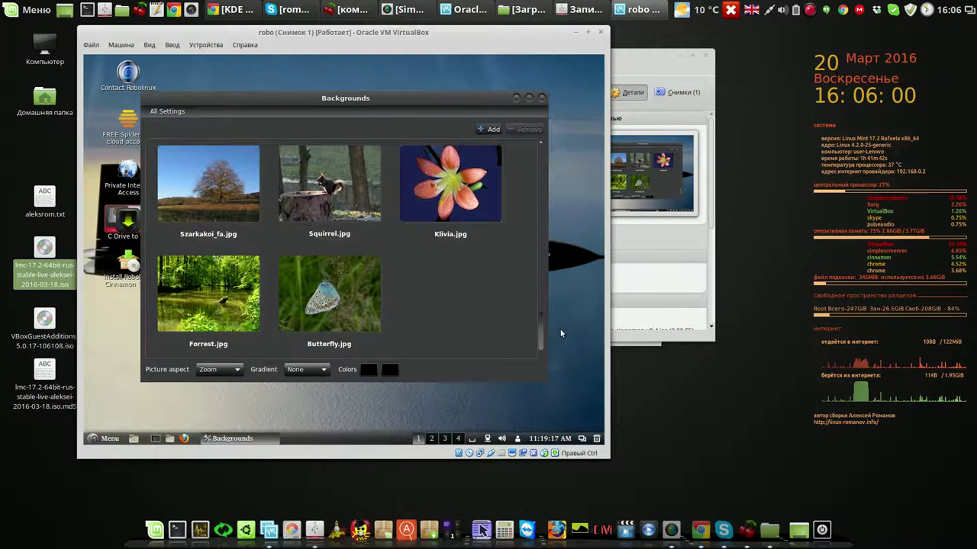
click(345, 244)
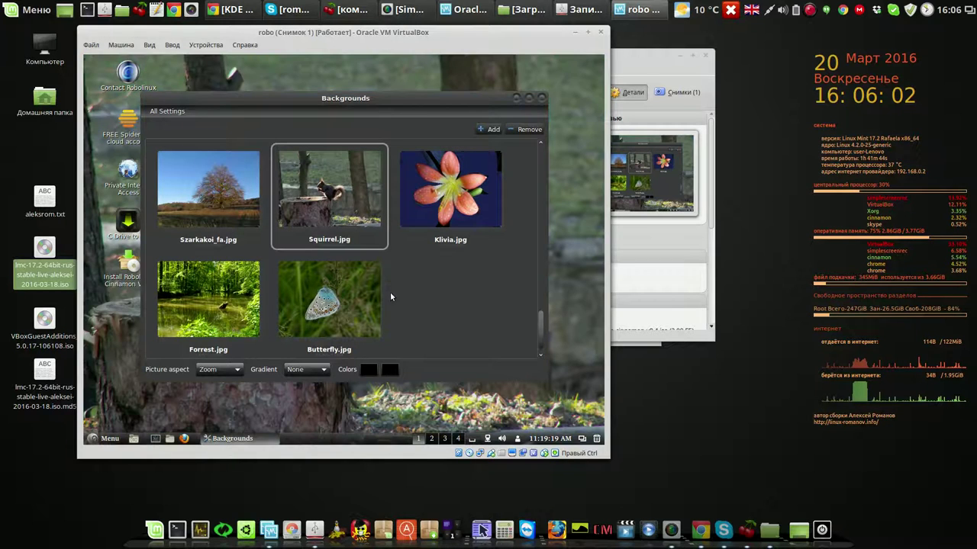
click(542, 98)
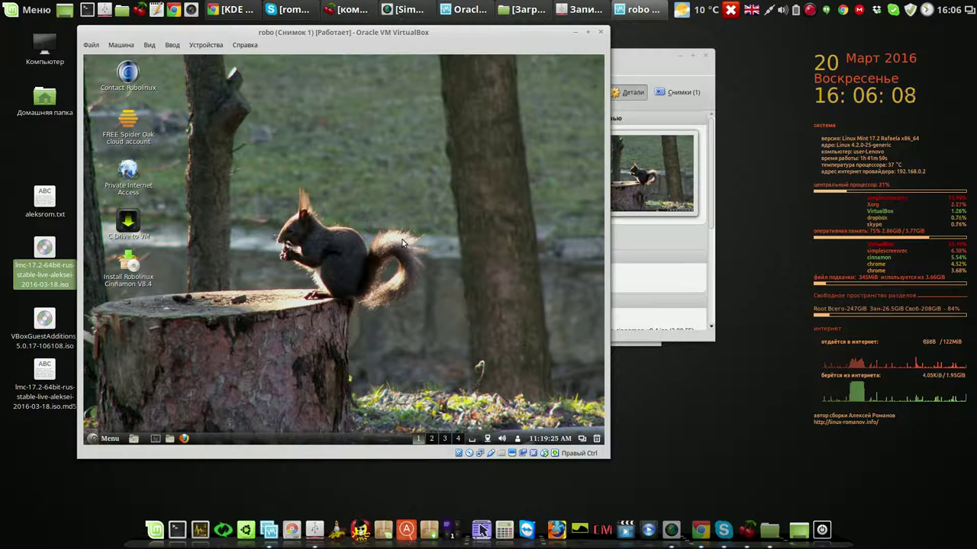
- Set the Robolinux panel layout to Classic (panels at the top and at the bottom) and close the panel settings
right_click(316, 440)
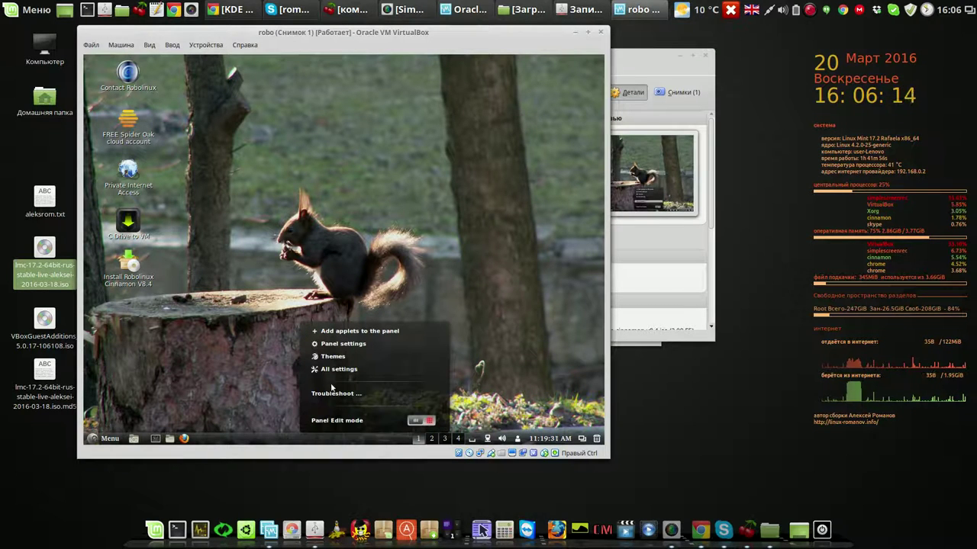
click(361, 345)
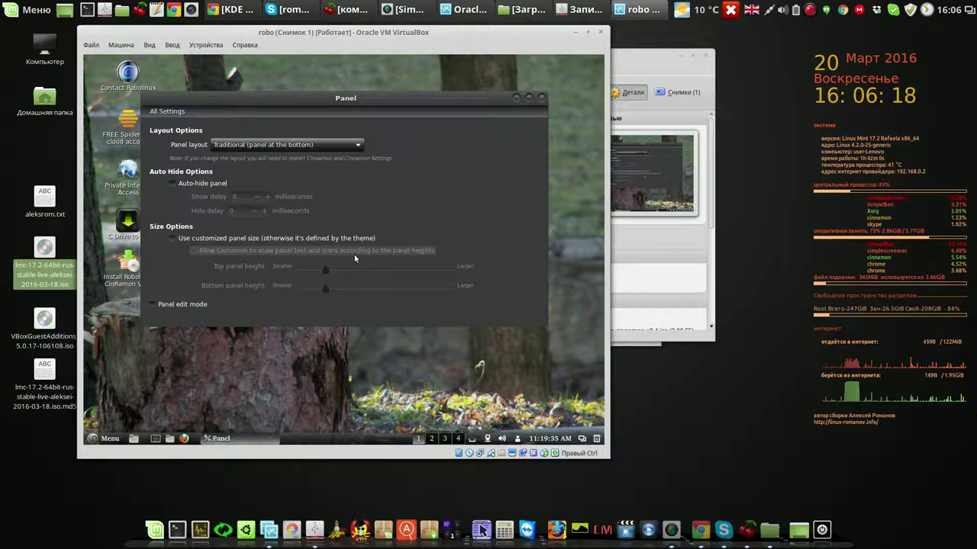
click(357, 145)
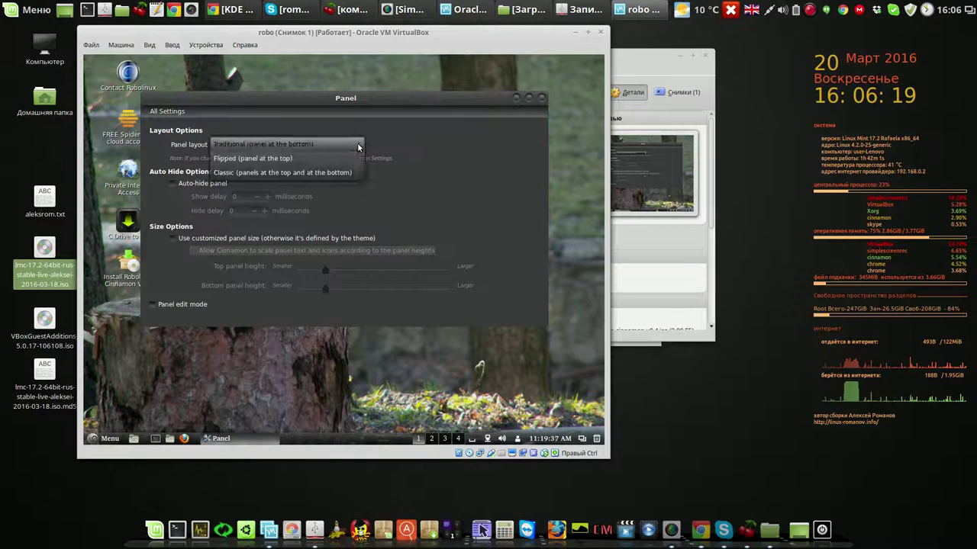
click(315, 172)
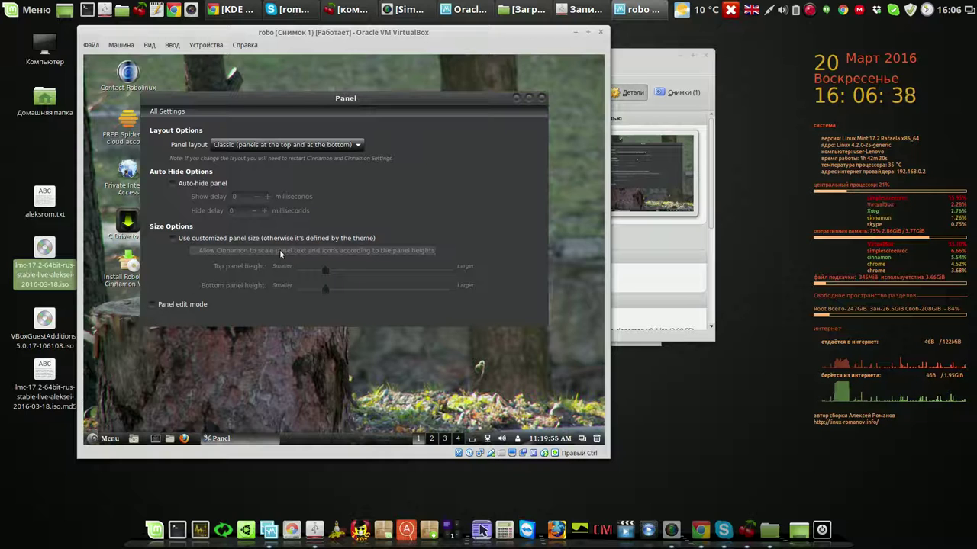
click(542, 100)
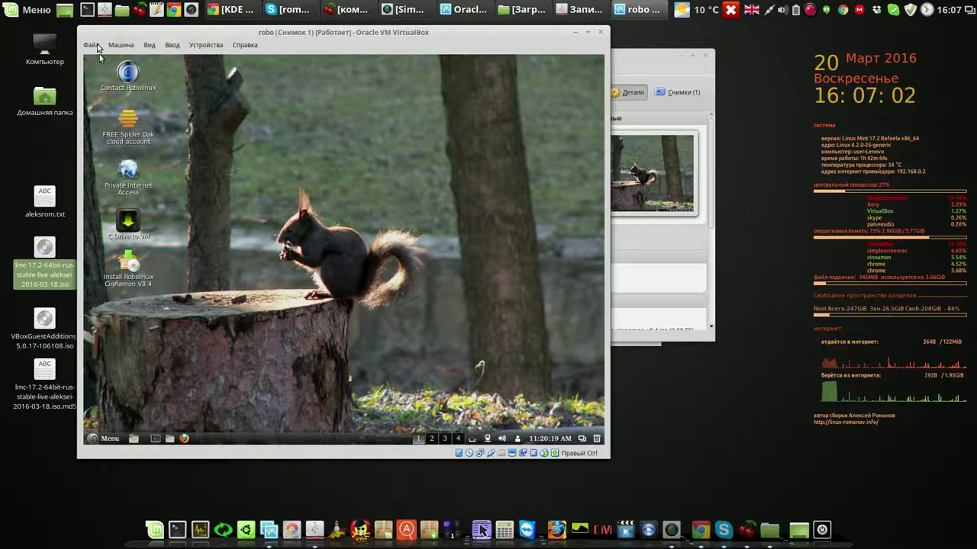
- Take a snapshot of the running robo virtual machine with the suggested name
click(122, 46)
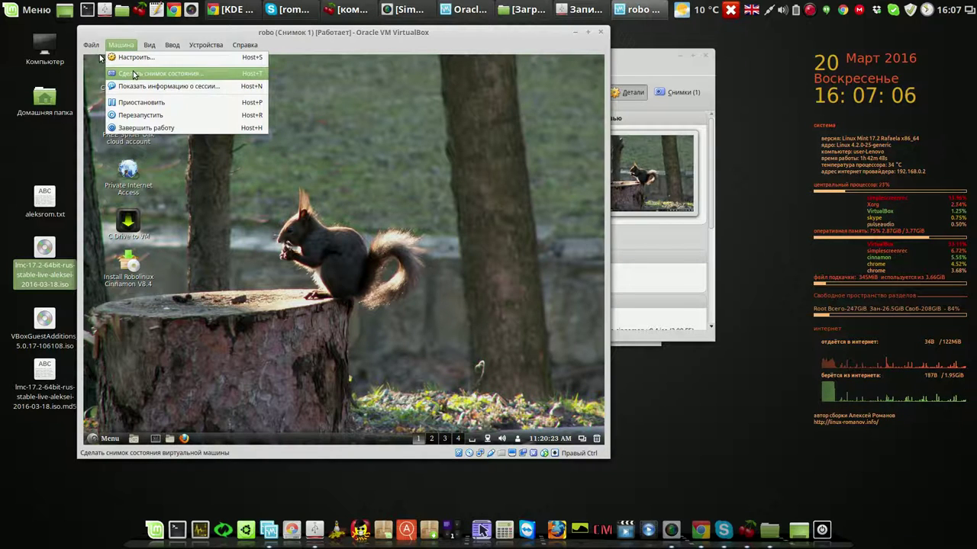
click(133, 74)
click(391, 322)
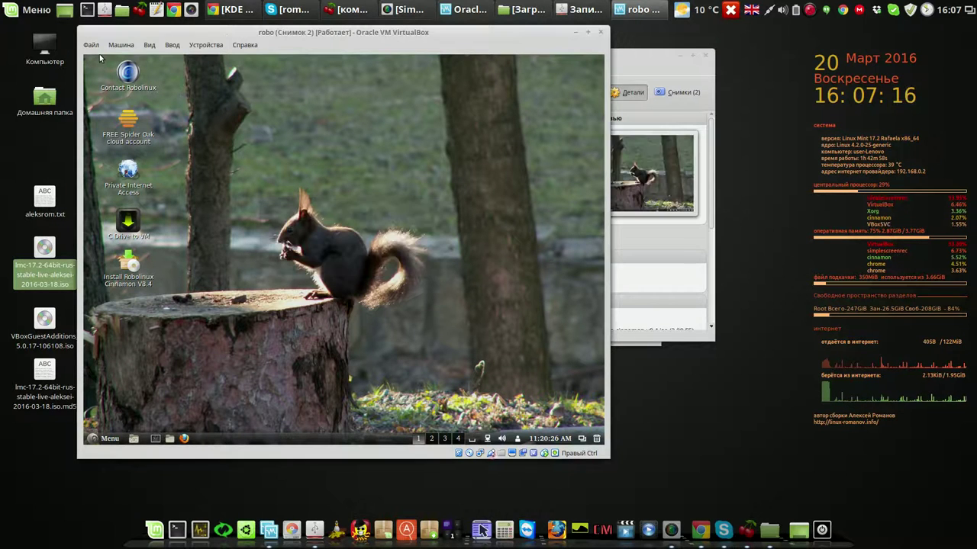
- Close the robo virtual machine by powering it off with its current snapshot restored, marking the incoming mail notification as read
click(600, 33)
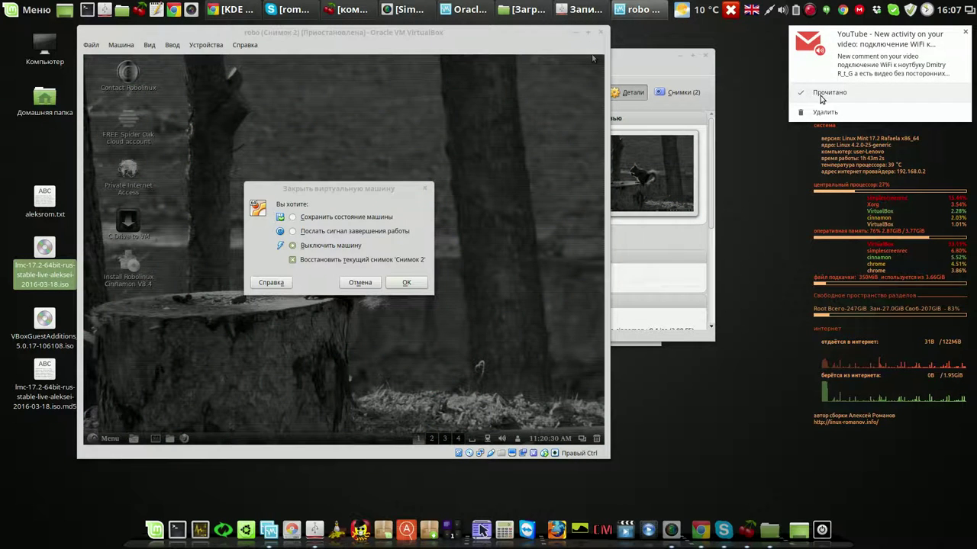
click(829, 93)
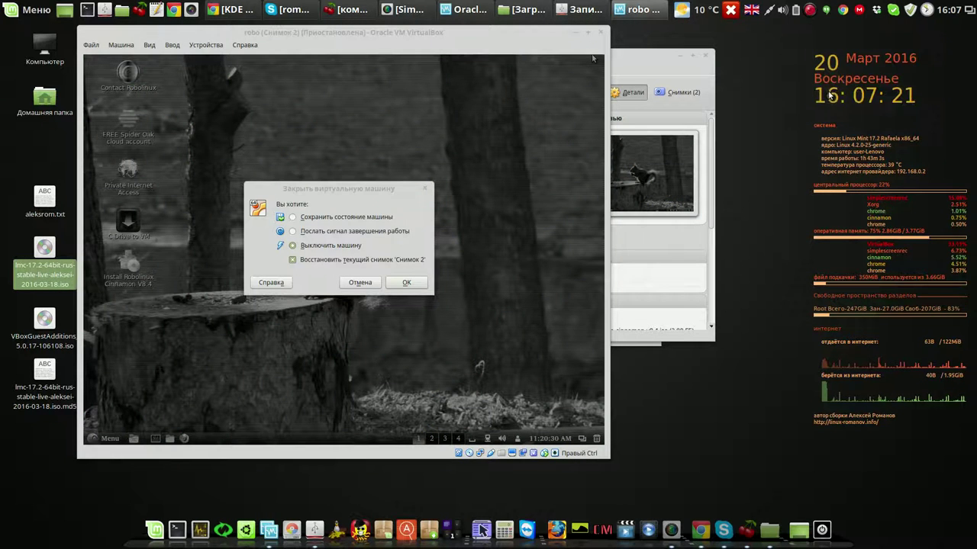
click(409, 283)
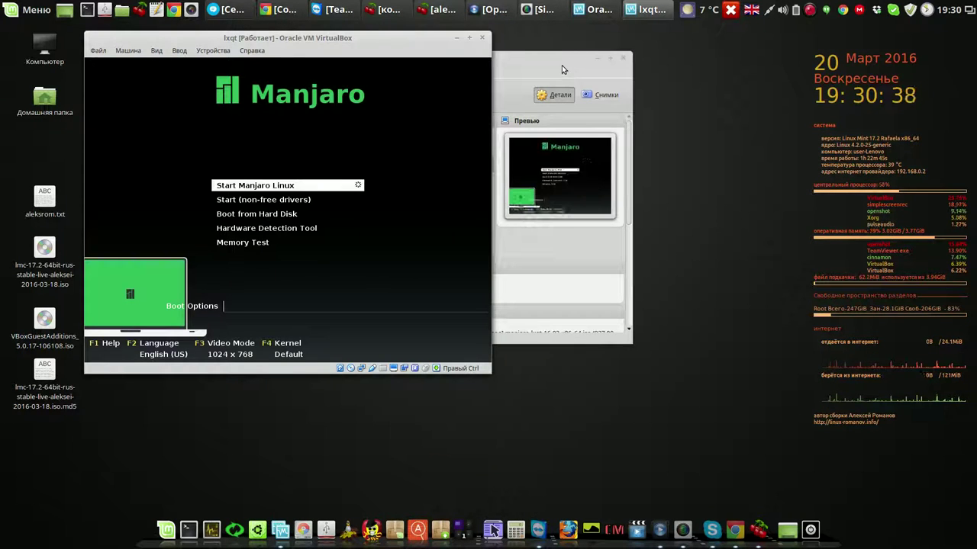
- Place the VirtualBox Manager window beside the booting lxqt machine, bring the lxqt window forward and widen it slightly
drag(547, 65, 813, 39)
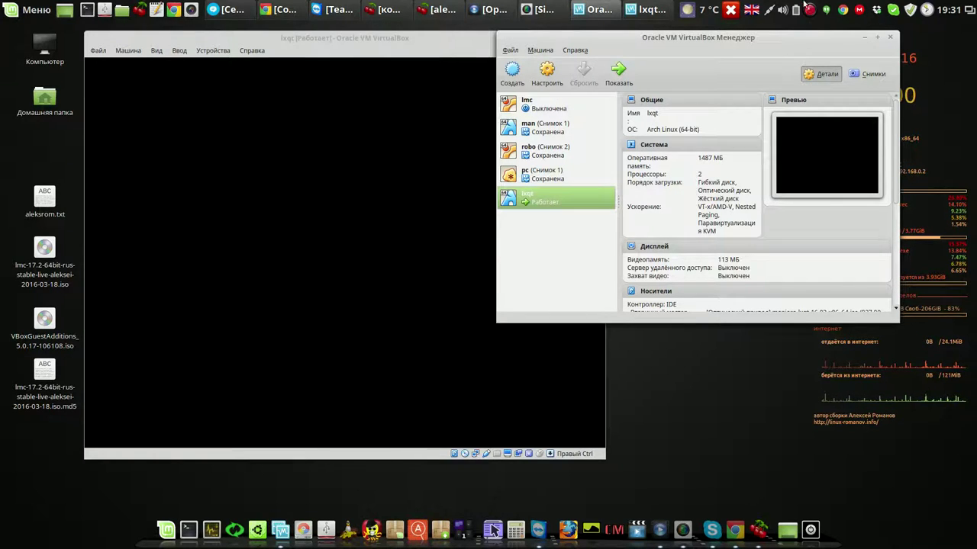
click(481, 48)
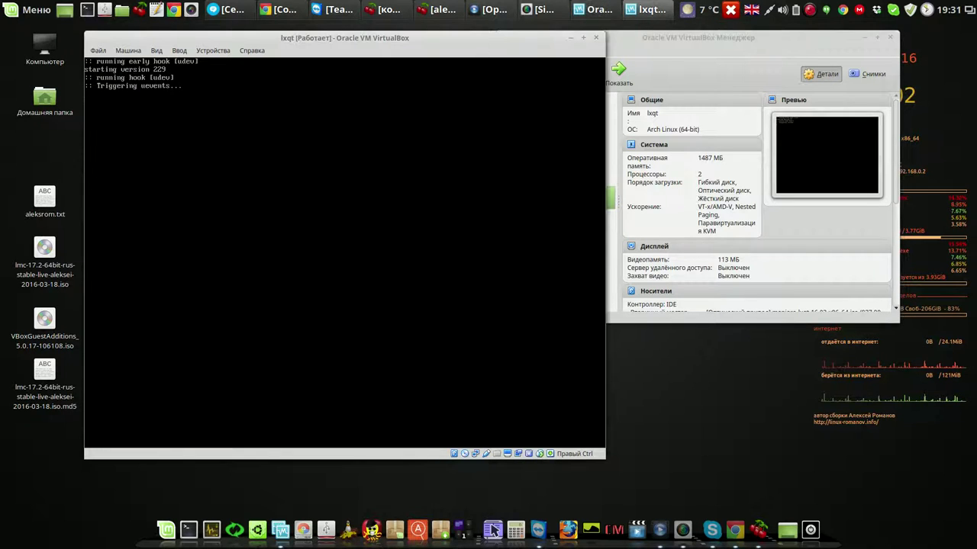
mouse_move(604, 458)
mouse_down()
mouse_move(760, 508)
mouse_move(732, 475)
mouse_move(607, 445)
mouse_move(634, 456)
mouse_move(616, 450)
mouse_up()
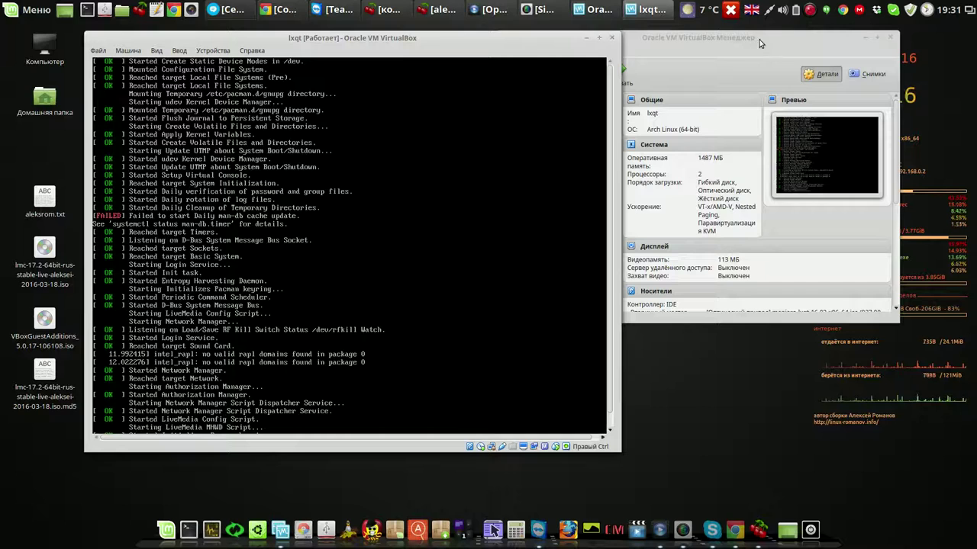
click(809, 9)
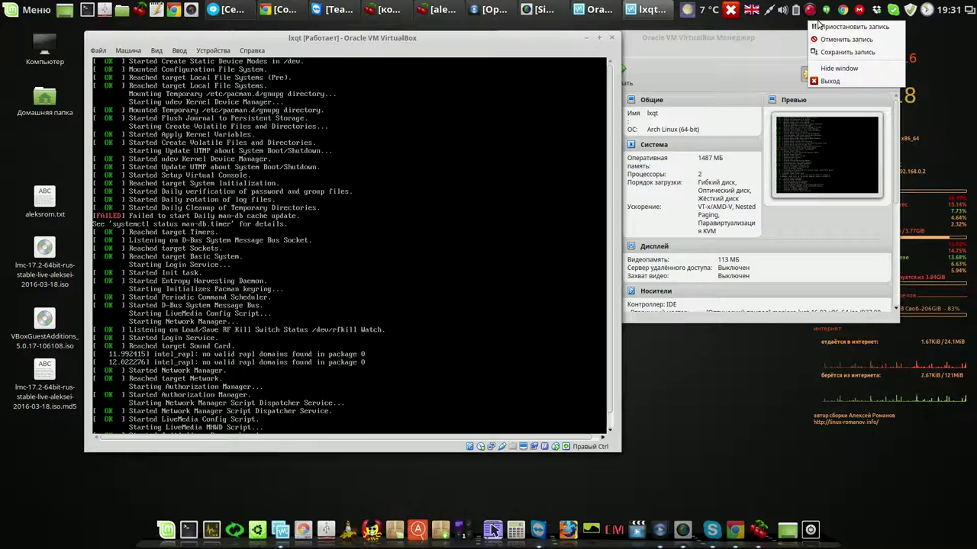
click(831, 29)
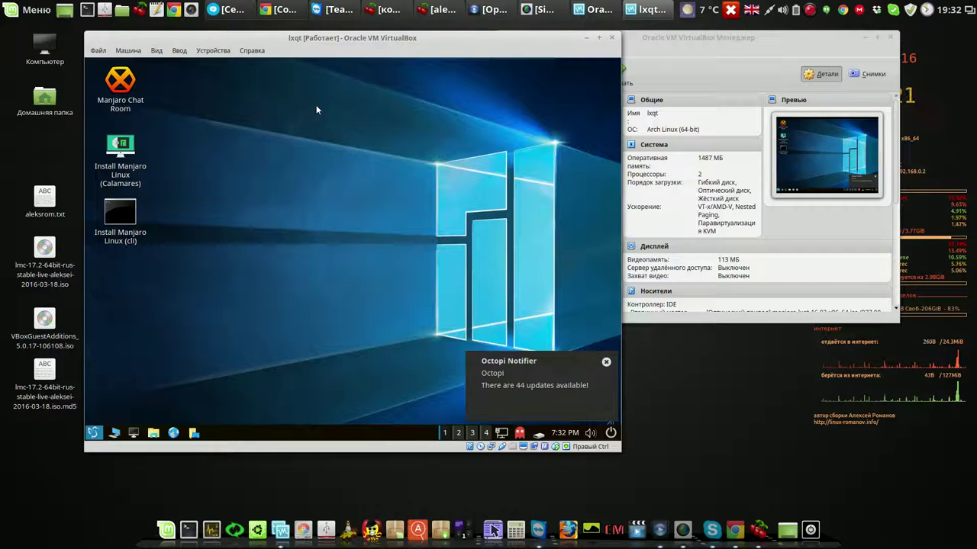
- Look through the application categories of the lxqt guest's main menu, from Graphics and Internet to Preferences and LXQt settings
click(94, 433)
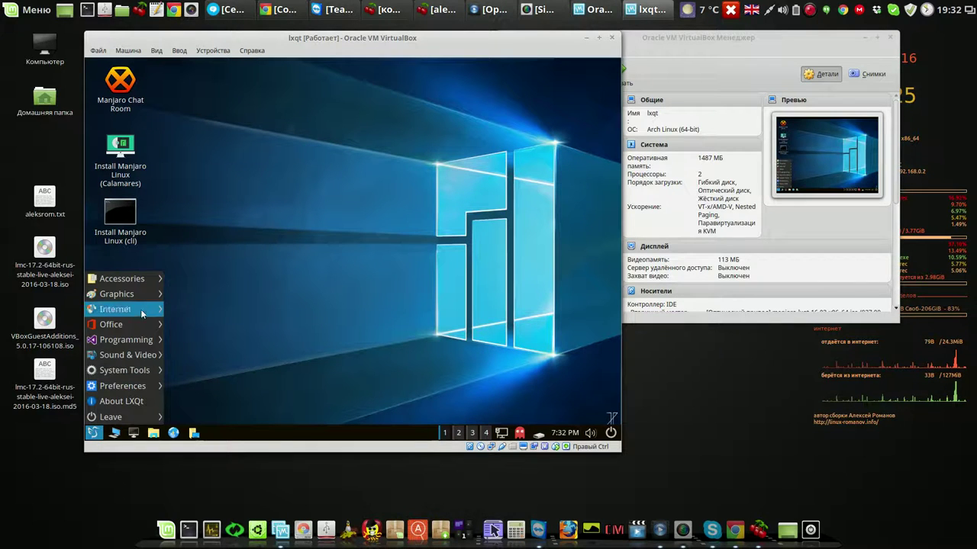
mouse_move(158, 283)
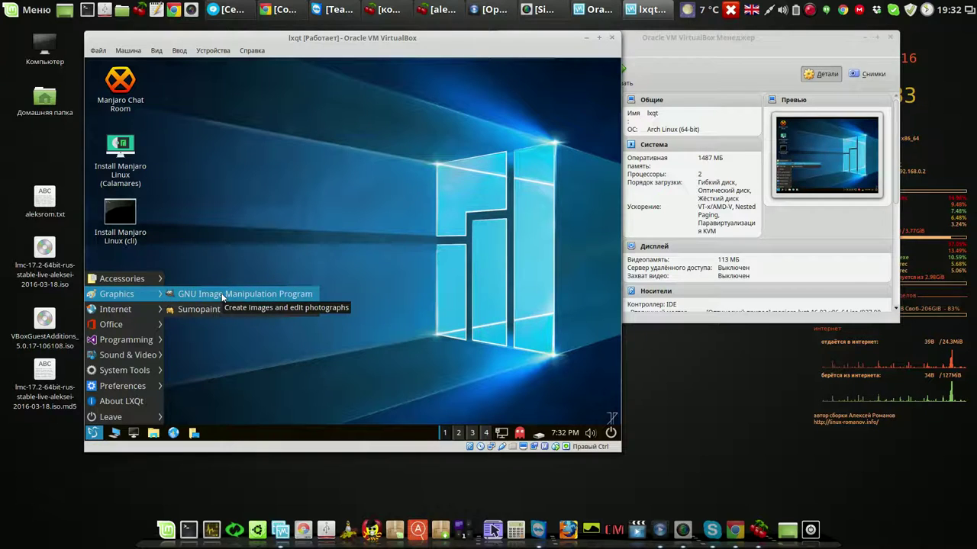
mouse_move(141, 311)
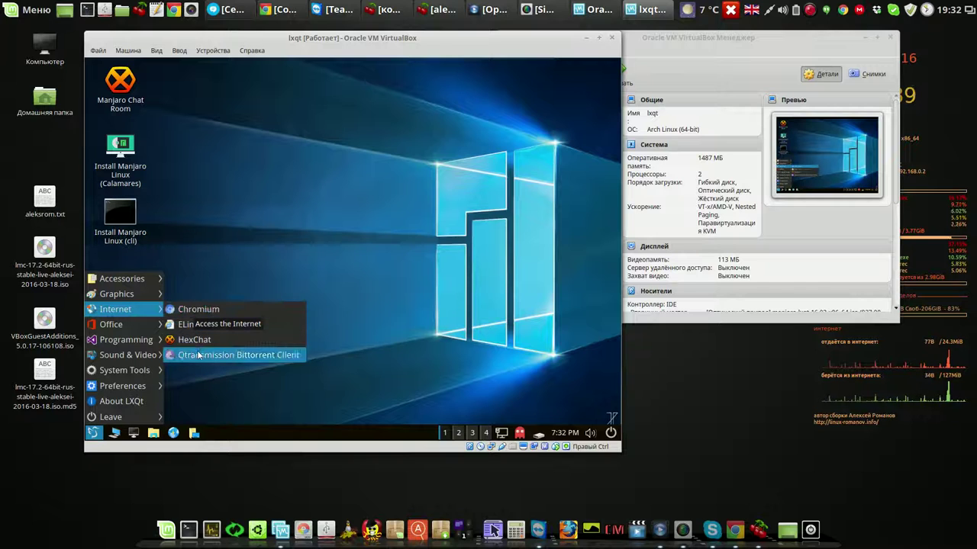
mouse_move(149, 328)
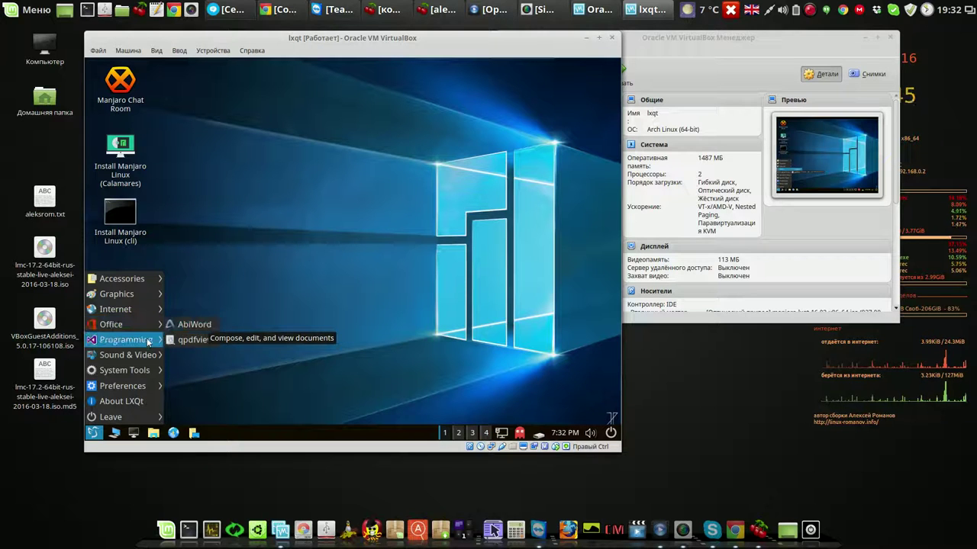
mouse_move(139, 356)
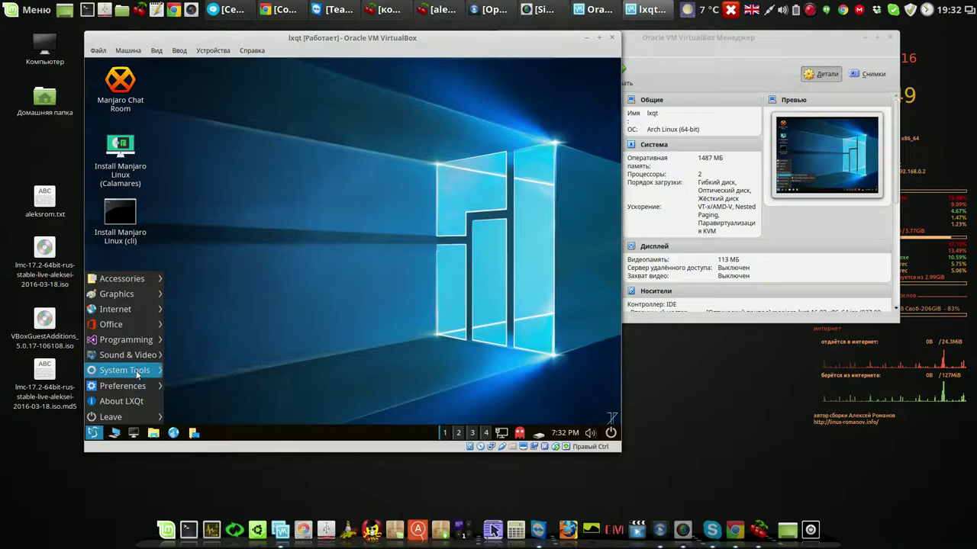
mouse_move(138, 374)
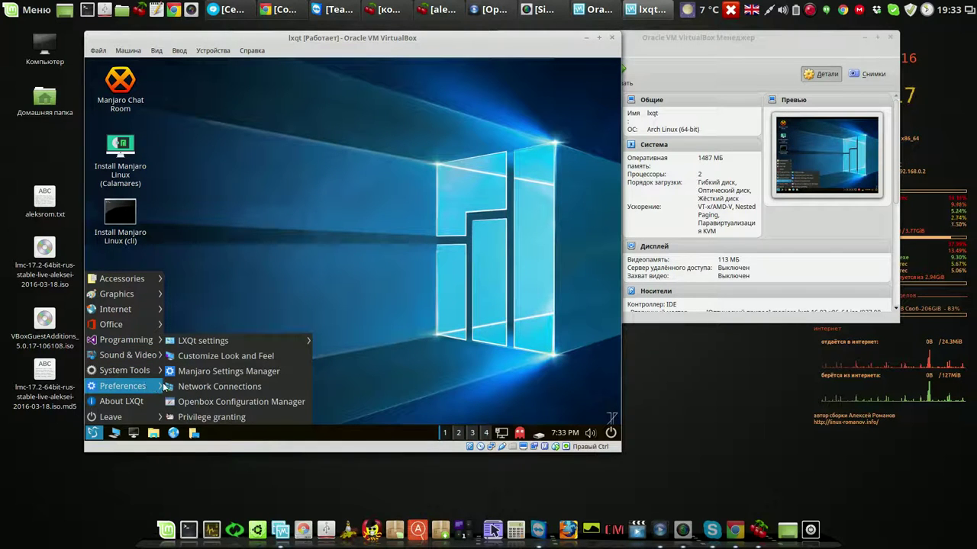
mouse_move(230, 341)
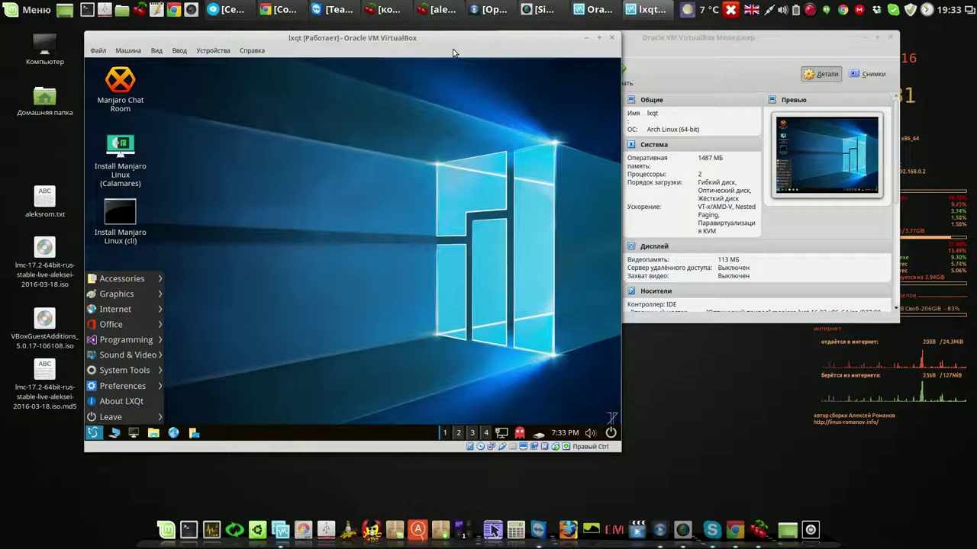
- Arrange the lxqt machine window and a narrowed VirtualBox Manager window side by side without overlap
drag(456, 42, 427, 41)
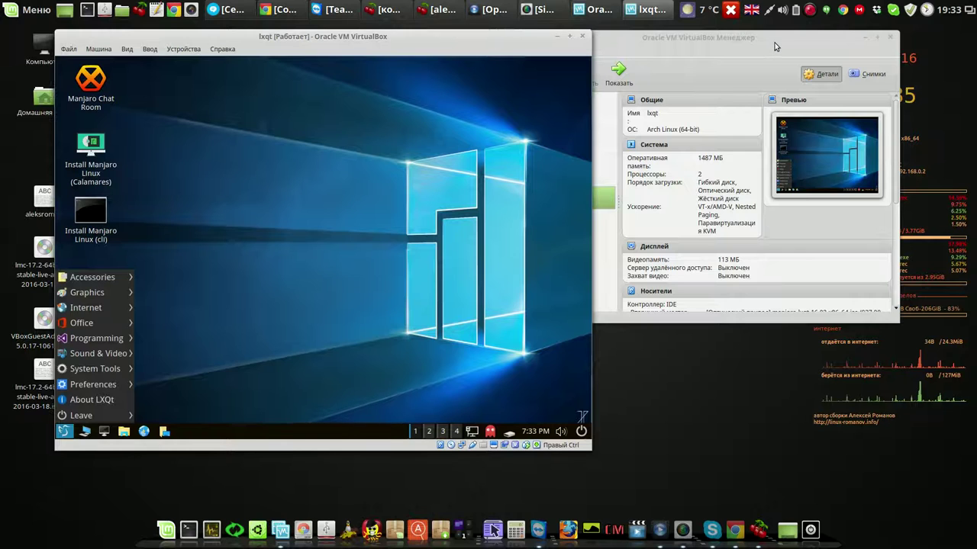
drag(829, 51, 858, 37)
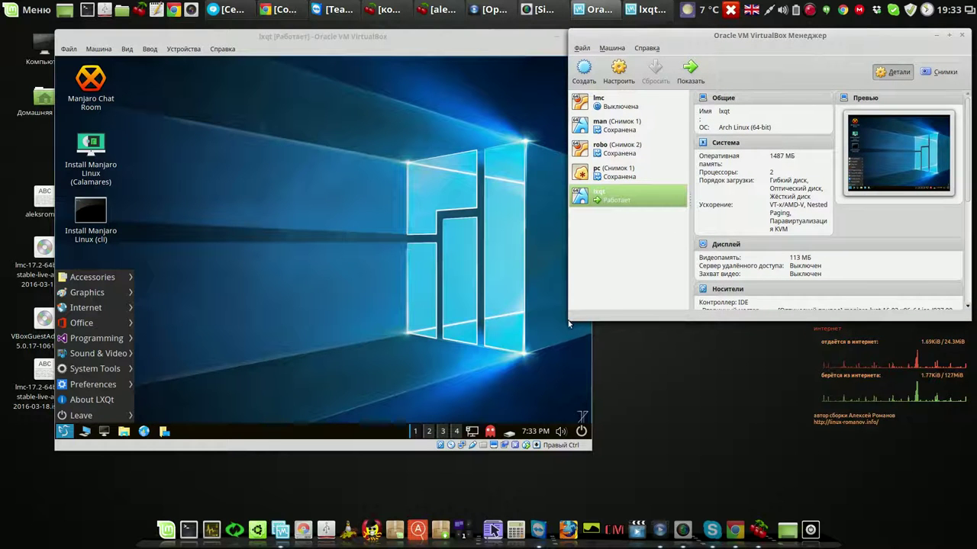
drag(568, 324, 608, 334)
drag(775, 52, 761, 53)
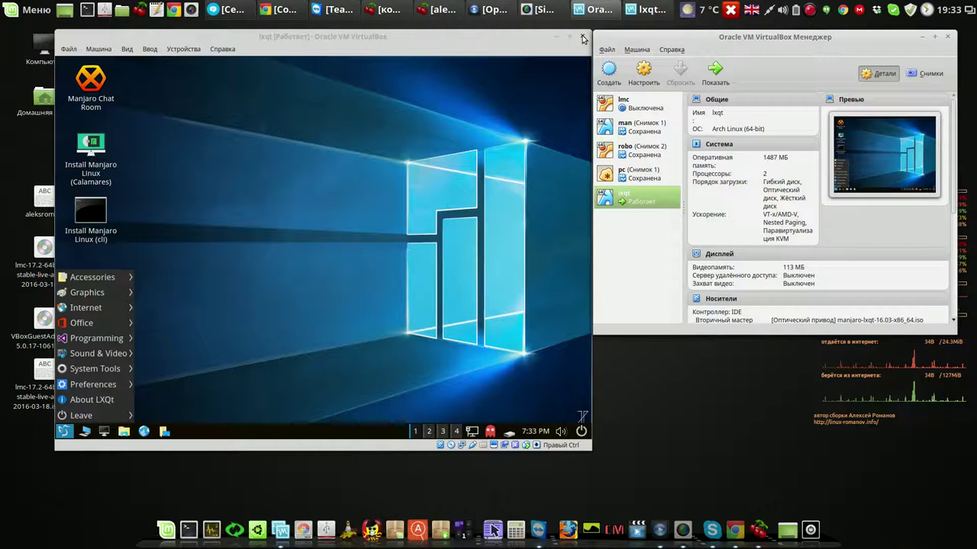
- Take a snapshot of the running lxqt machine with the suggested name and power it off with that snapshot restored
click(108, 50)
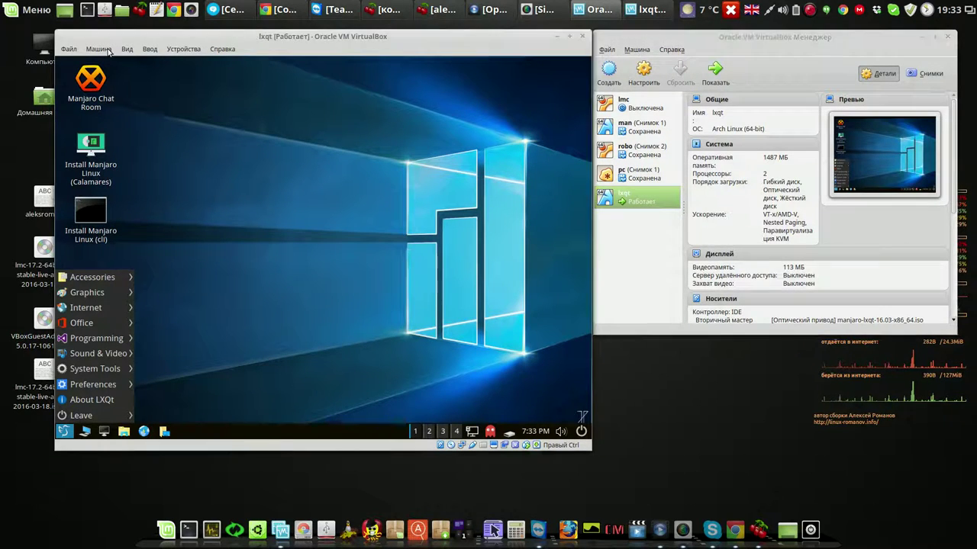
click(108, 50)
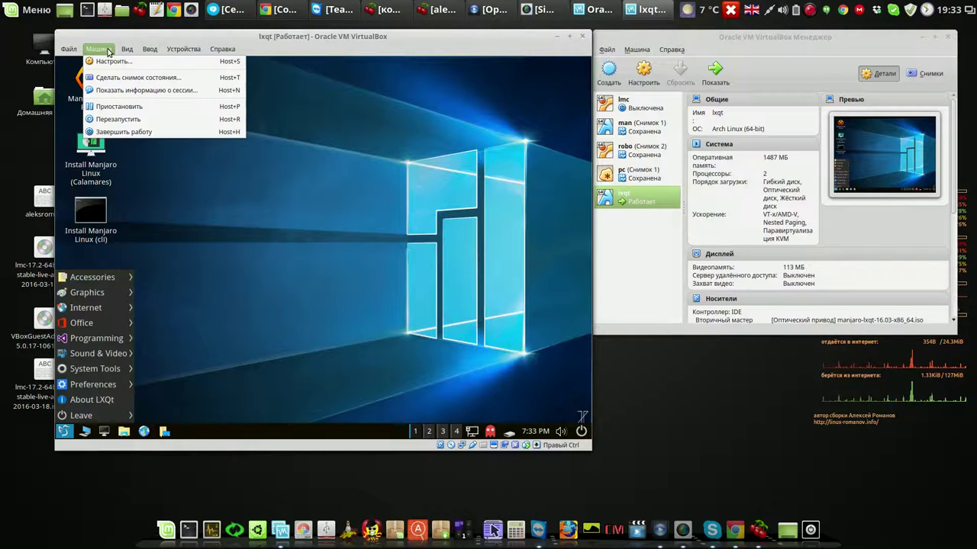
click(116, 78)
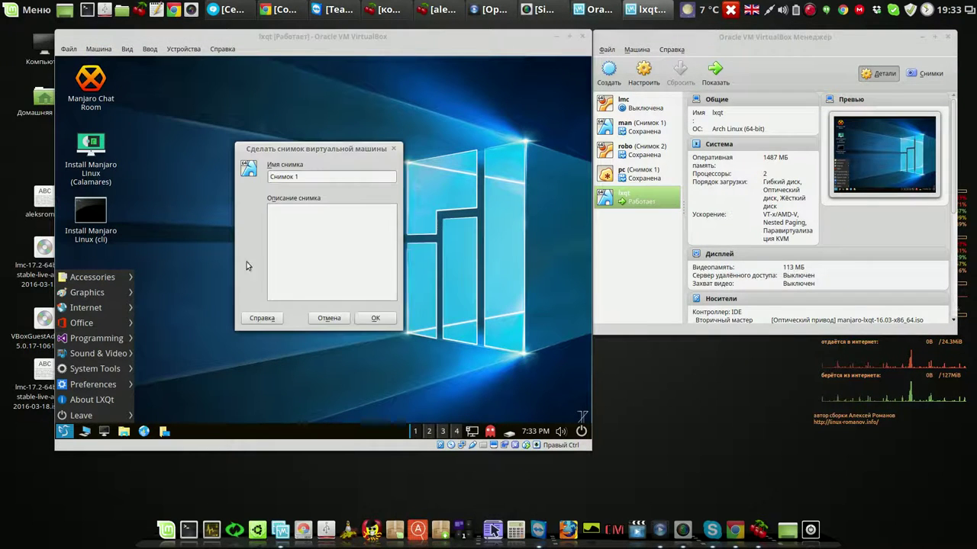
click(372, 319)
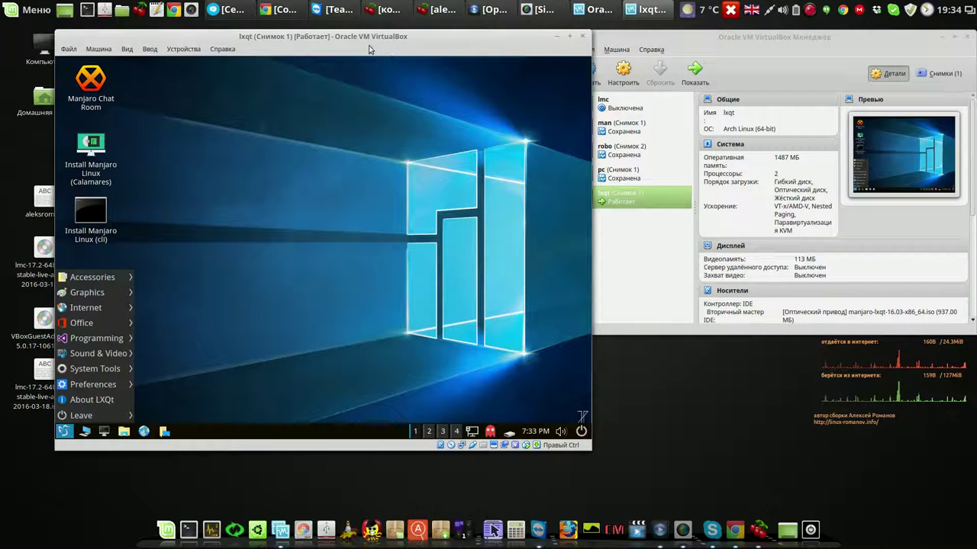
click(583, 37)
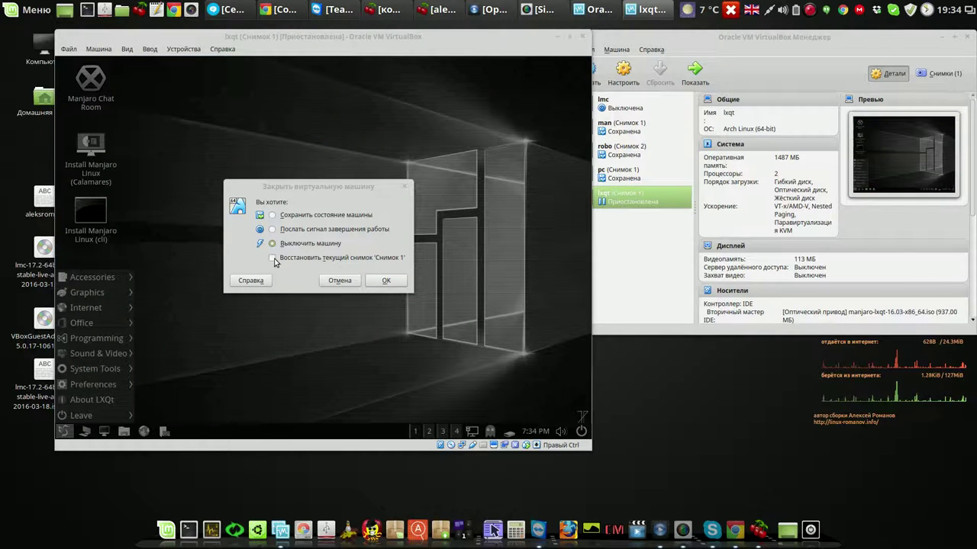
click(386, 281)
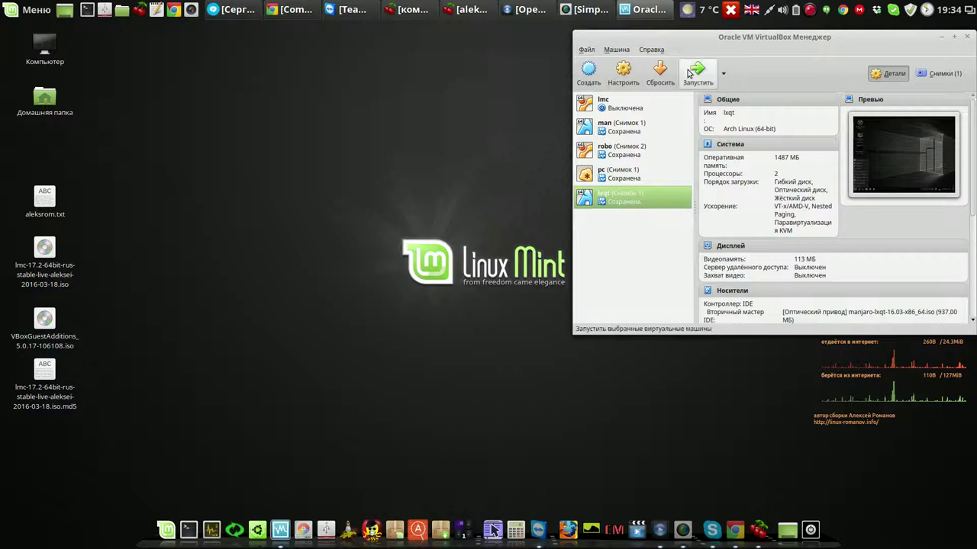
- Start the lmc virtual machine, place the VirtualBox Manager beside its window and bring the lmc window forward
drag(749, 47, 596, 51)
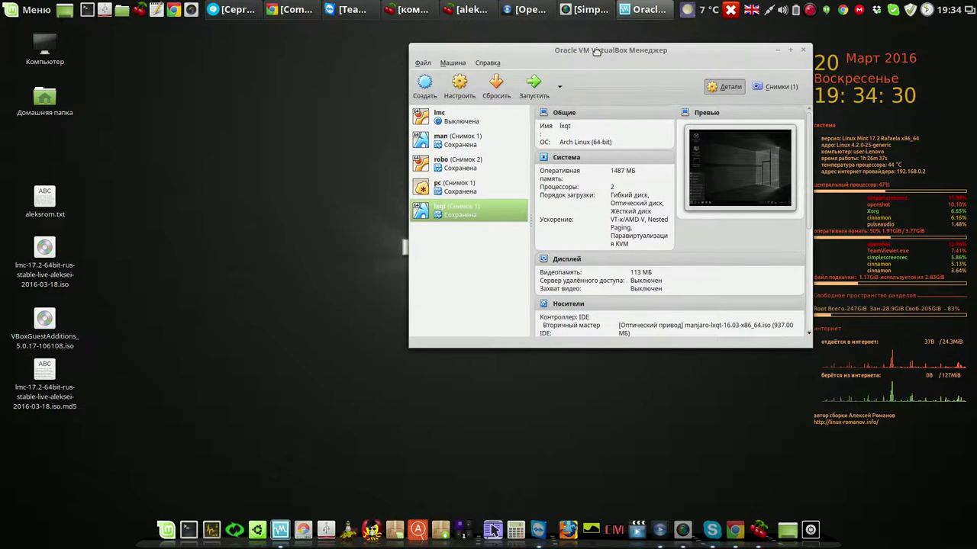
click(430, 122)
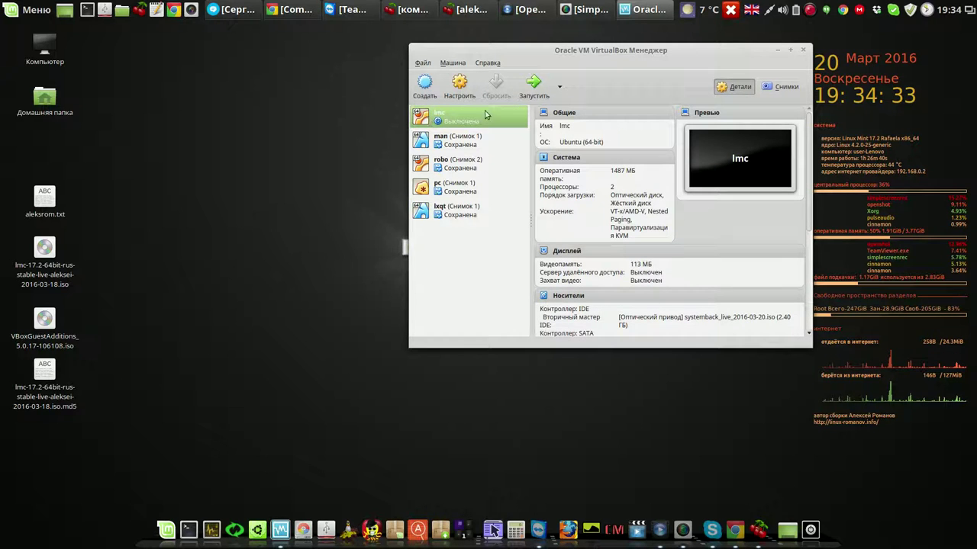
click(544, 89)
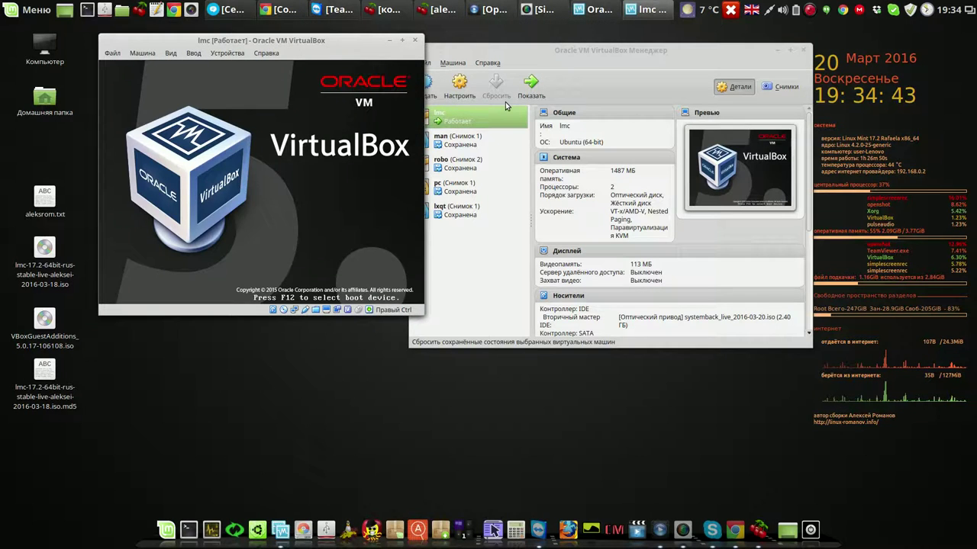
drag(632, 51, 681, 56)
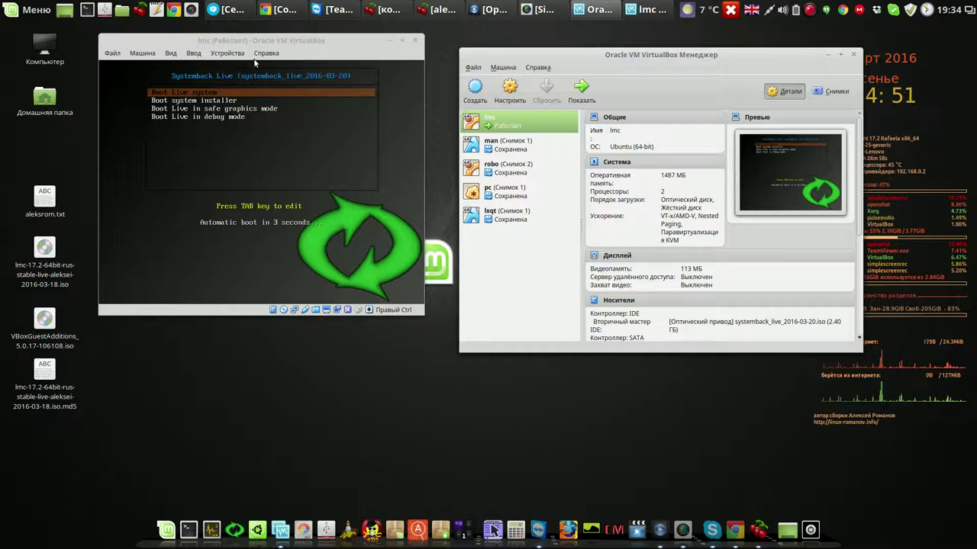
click(291, 48)
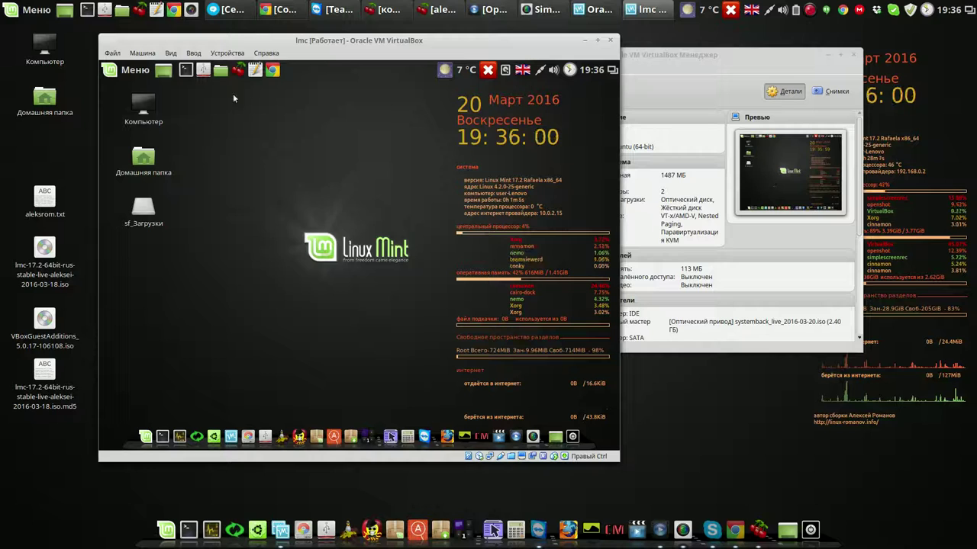
- Look through the application categories in the Linux Mint menu of the lmc guest and close the menu
click(135, 70)
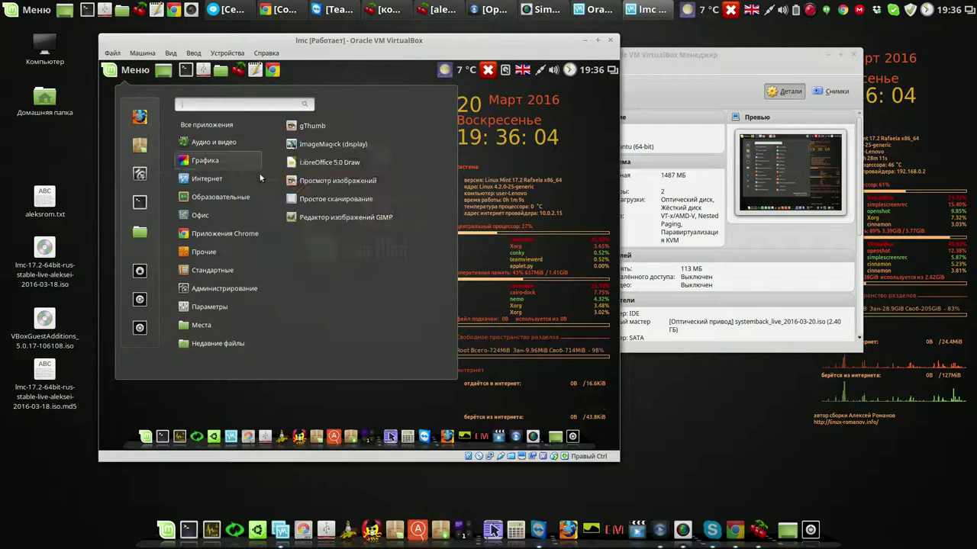
mouse_move(229, 254)
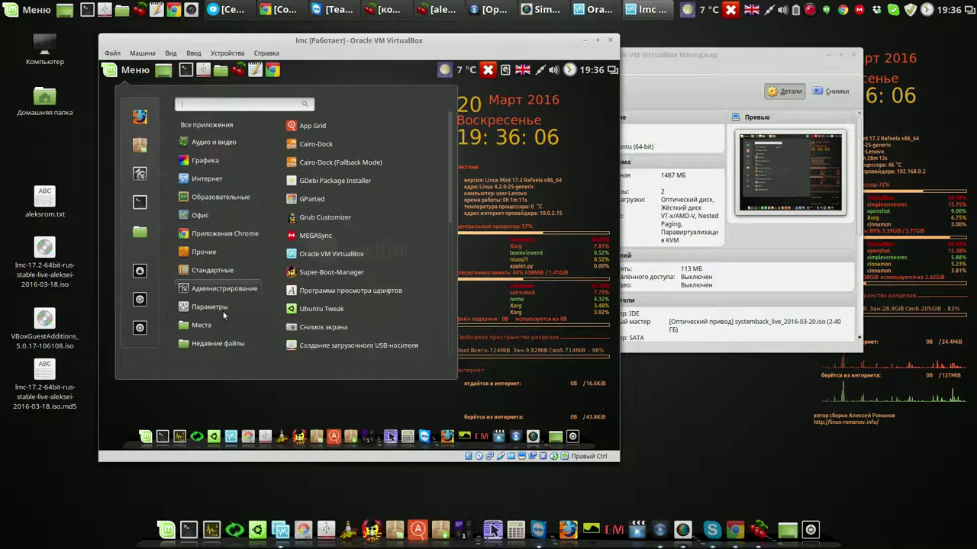
mouse_move(218, 344)
click(373, 72)
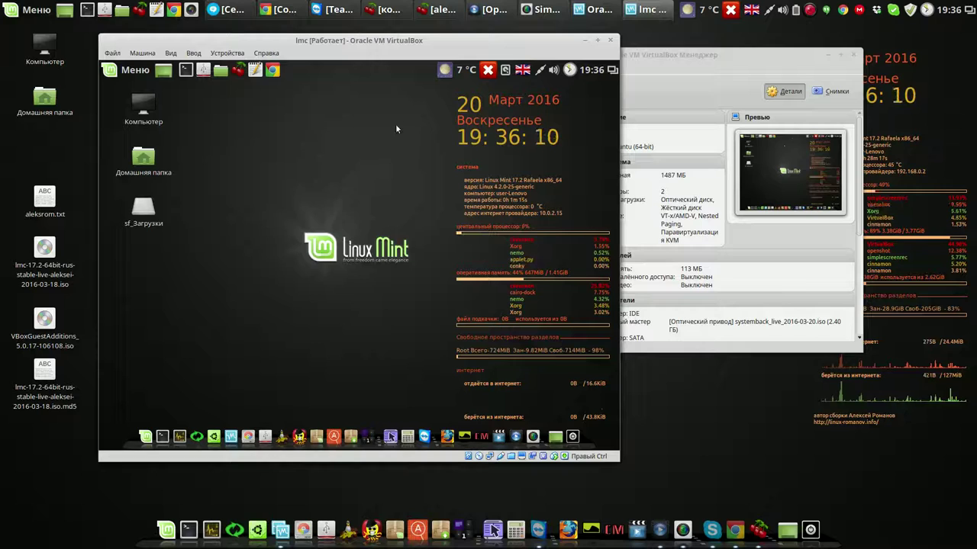
- Keep the lmc machine running and resize its window to slightly larger than the guest desktop
click(611, 43)
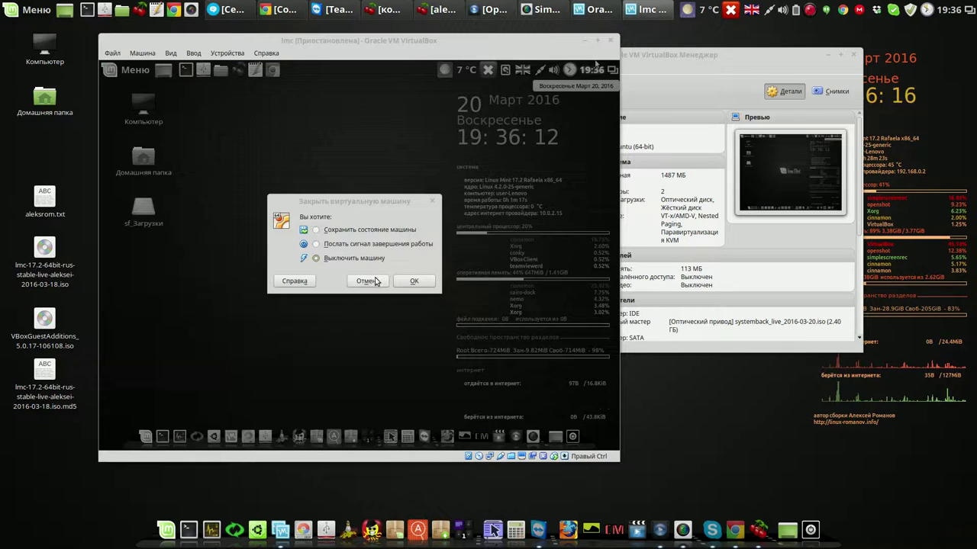
click(375, 281)
drag(619, 461, 839, 506)
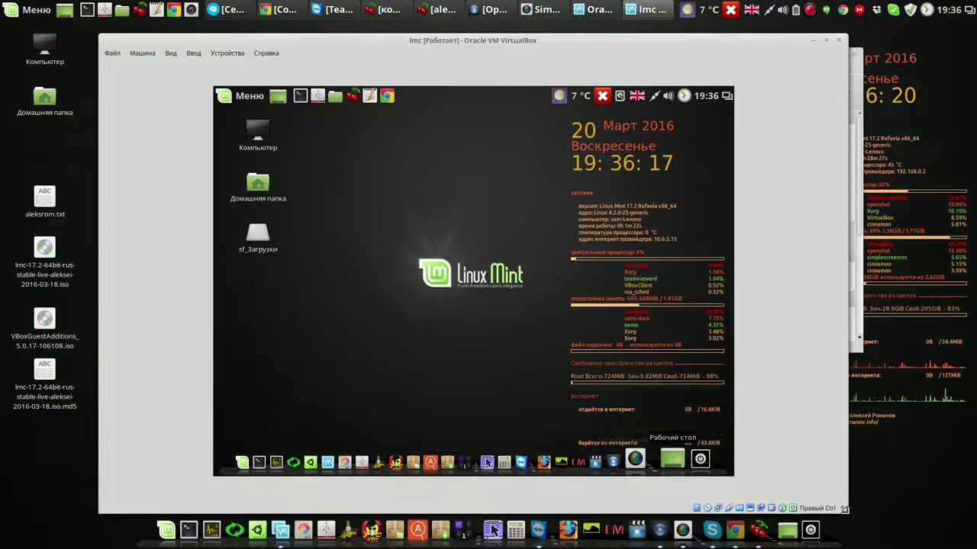
drag(777, 491, 639, 459)
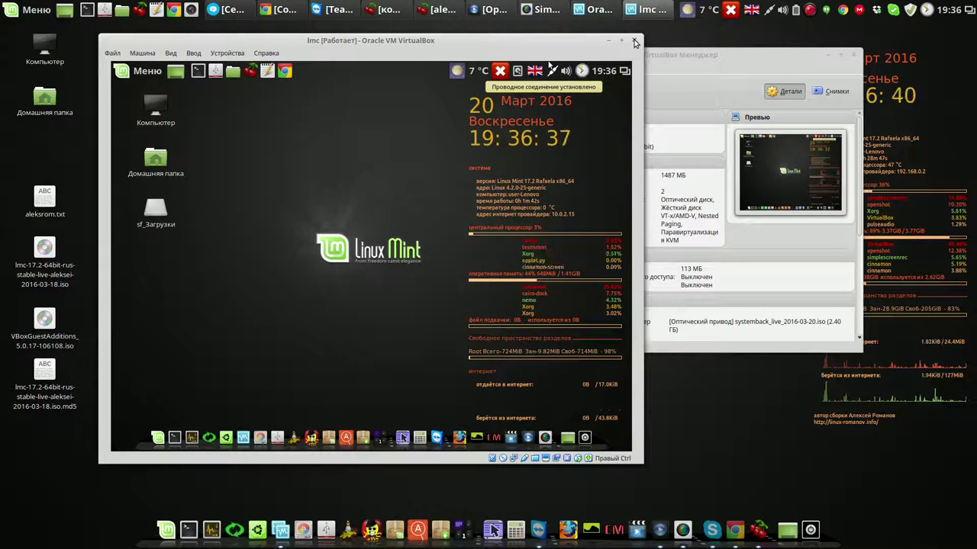
- Take a snapshot of the running lmc machine with the suggested name and power it off with that snapshot restored
click(144, 53)
click(164, 81)
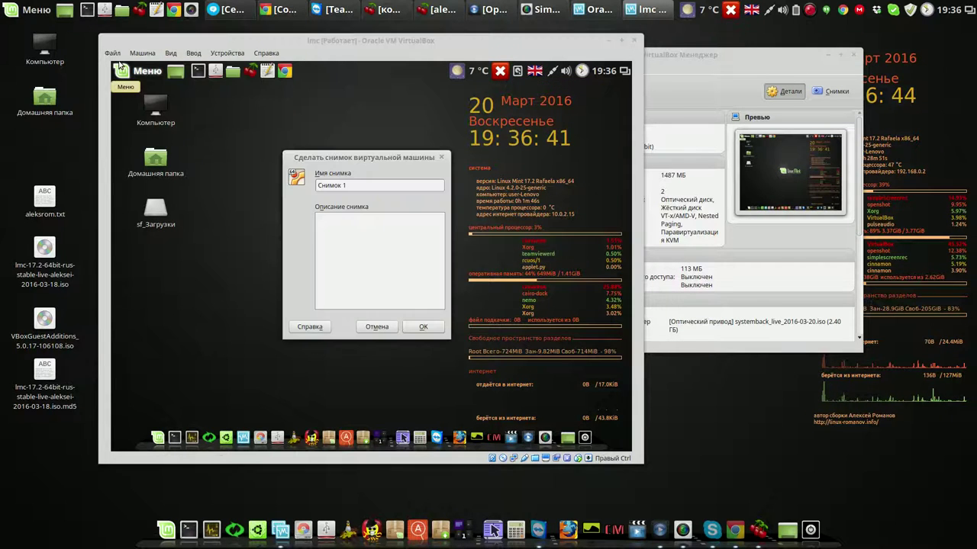
click(416, 327)
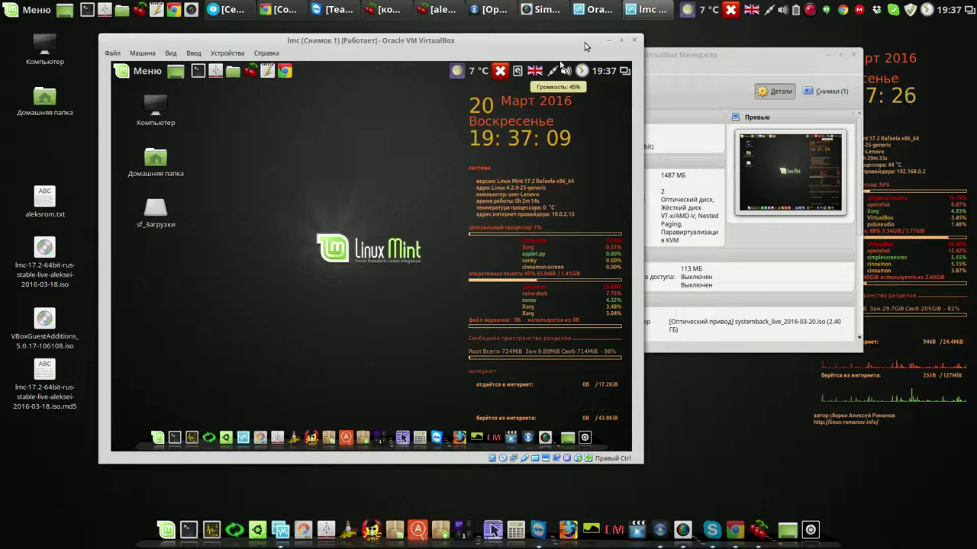
click(634, 40)
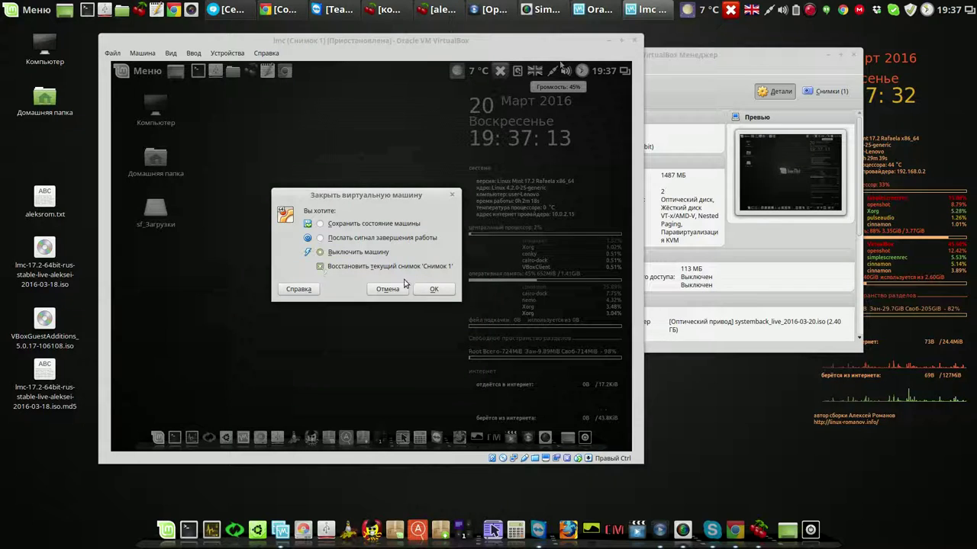
click(434, 289)
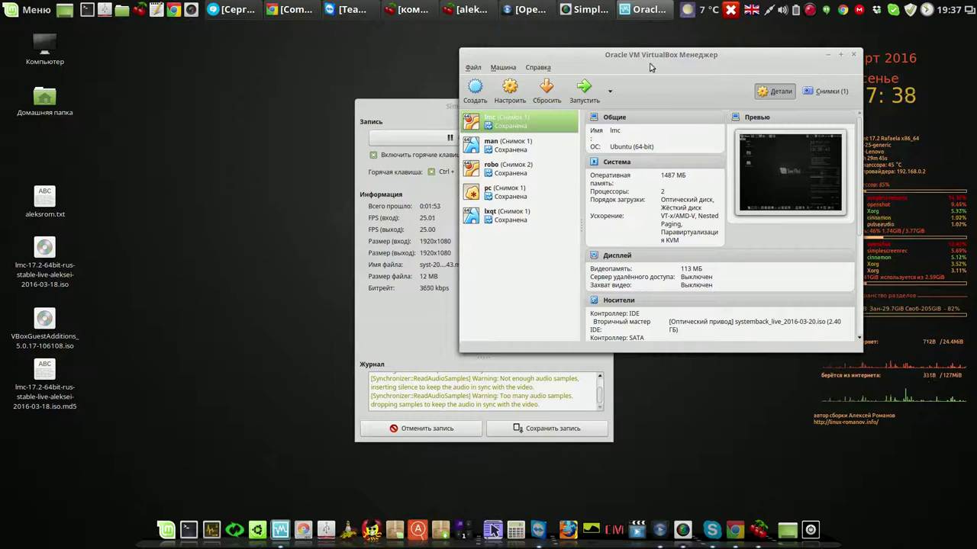
- Close the VirtualBox Manager, shift the SimpleScreenRecorder window aside and pause the recording
click(853, 55)
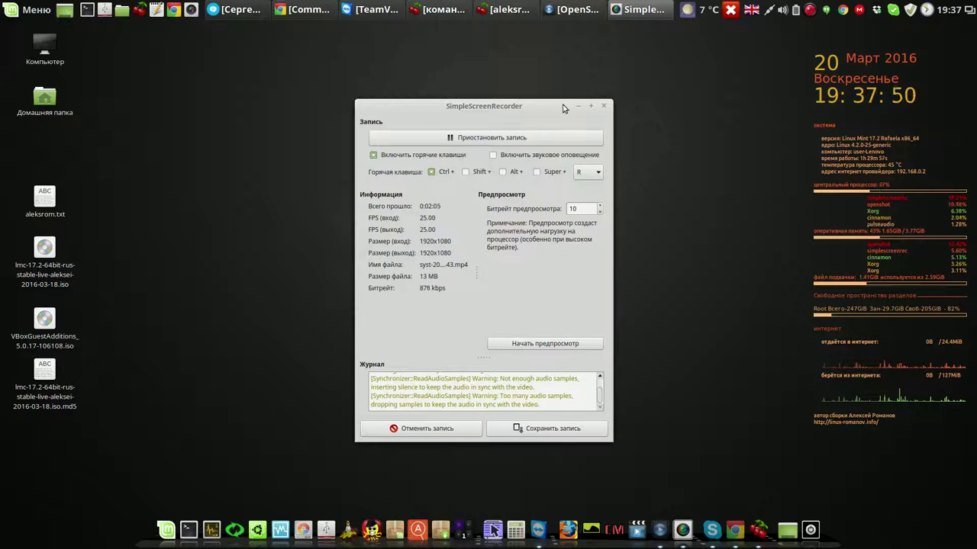
drag(561, 107, 736, 47)
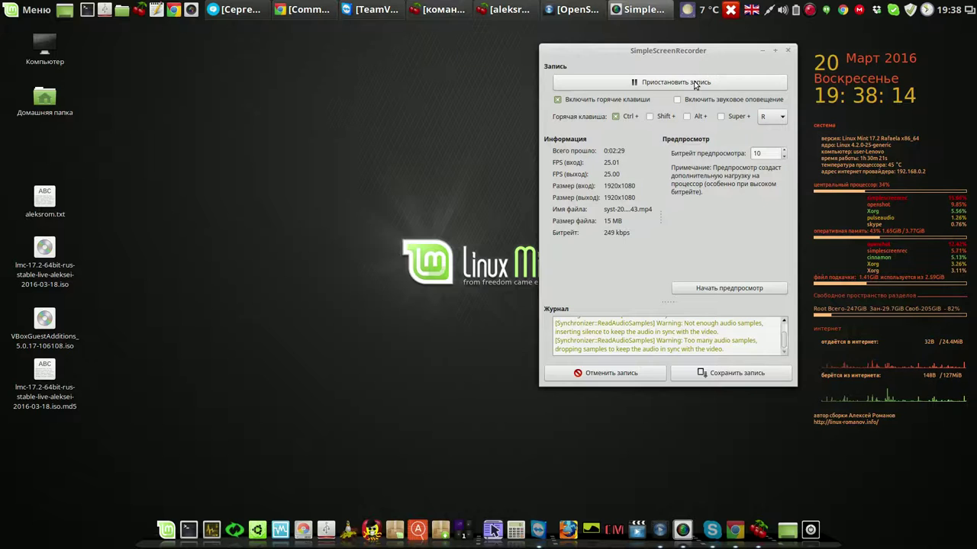
click(695, 82)
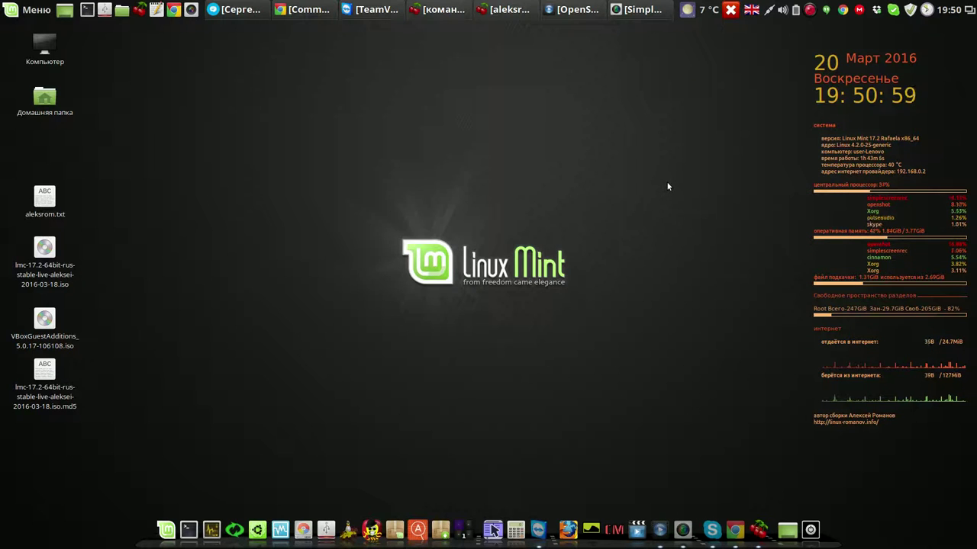